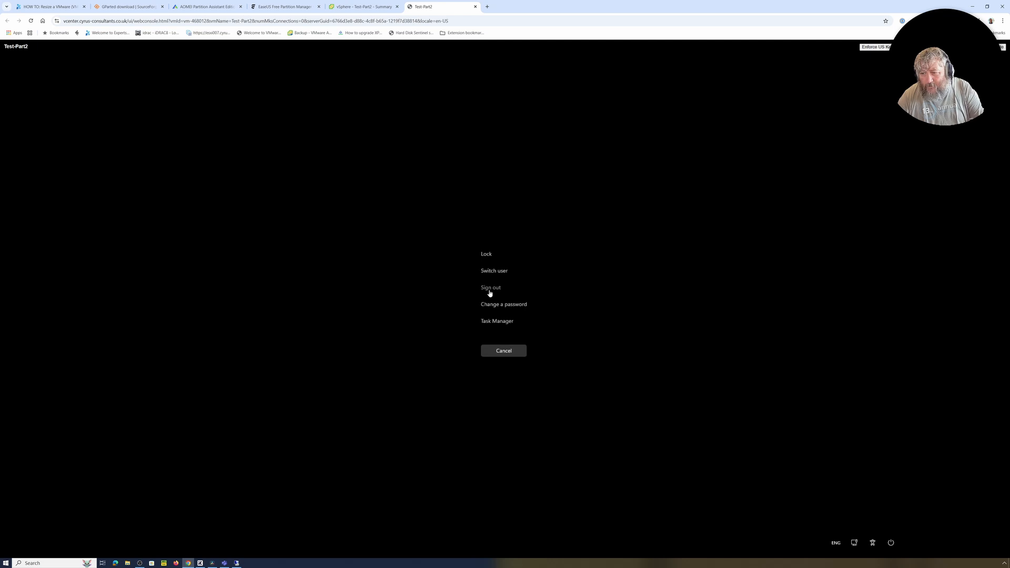
# - Sign out of the guest and revert the Test-Part2 virtual machine to the "Before Partition Manipulation" snapshot
pyautogui.click(491, 289)
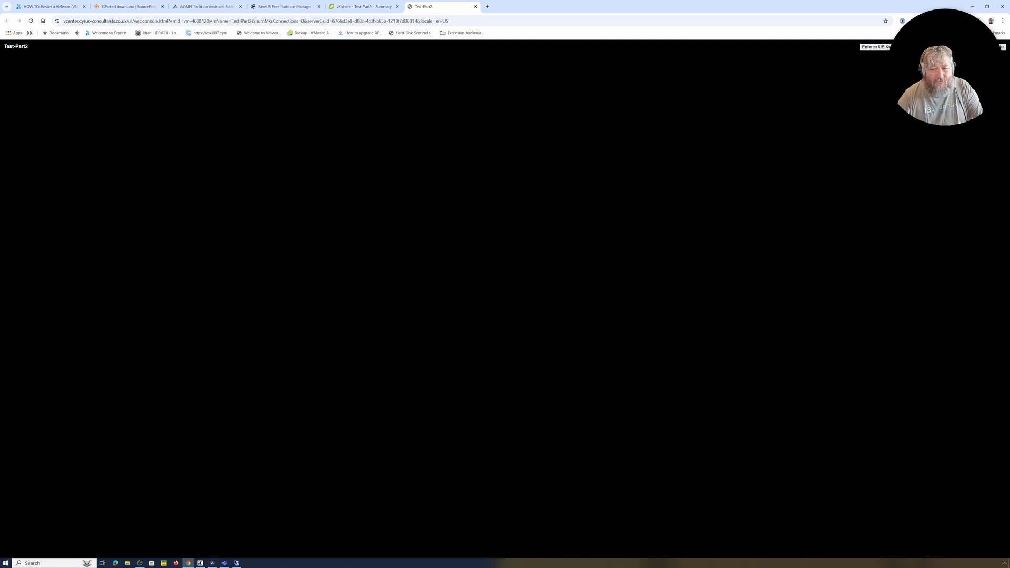
pyautogui.click(362, 7)
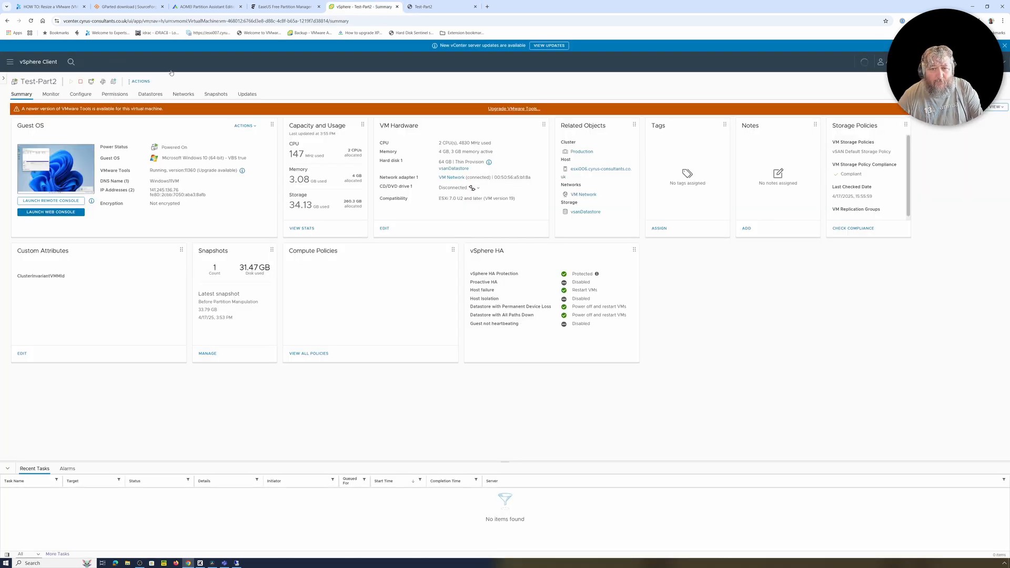
pyautogui.click(211, 95)
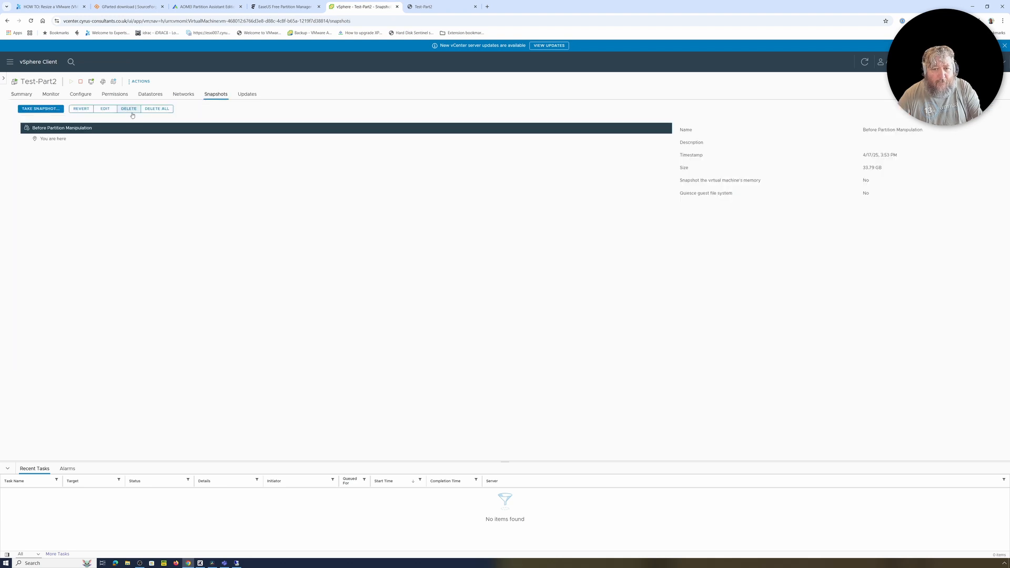
pyautogui.click(81, 109)
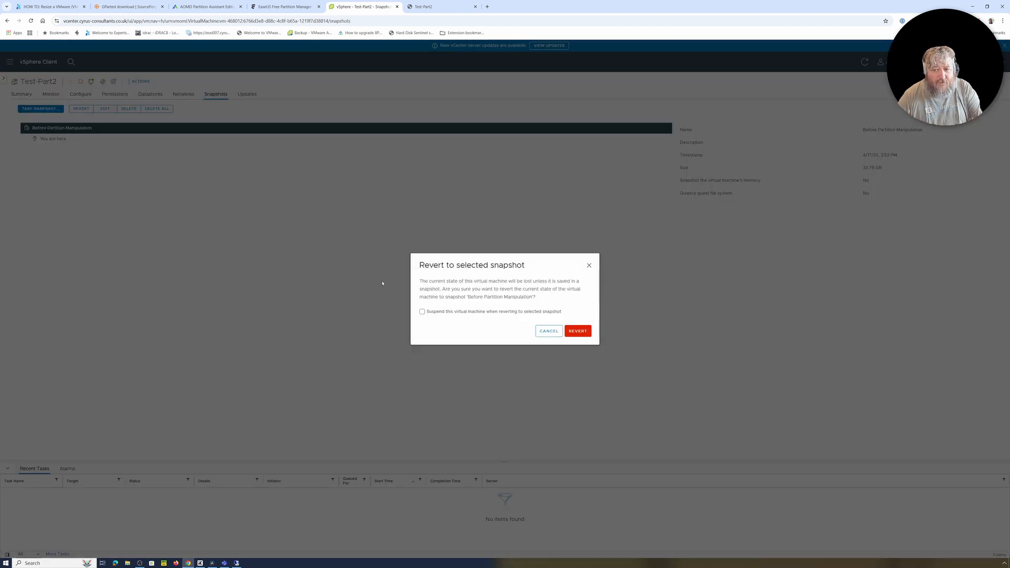
pyautogui.click(578, 332)
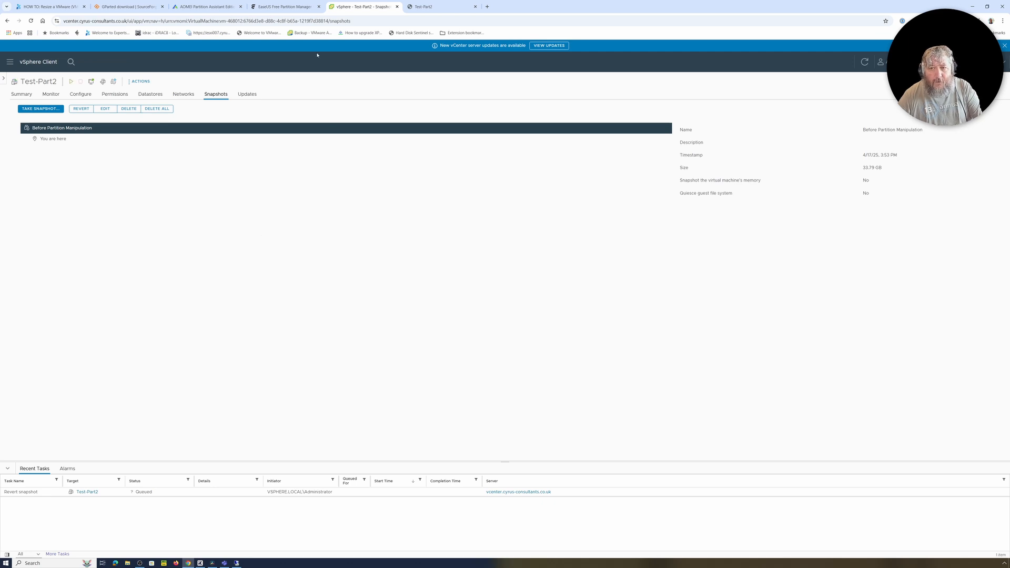
# - Power on Test-Part2, close its disconnected console, and launch a new web console for it
pyautogui.click(71, 83)
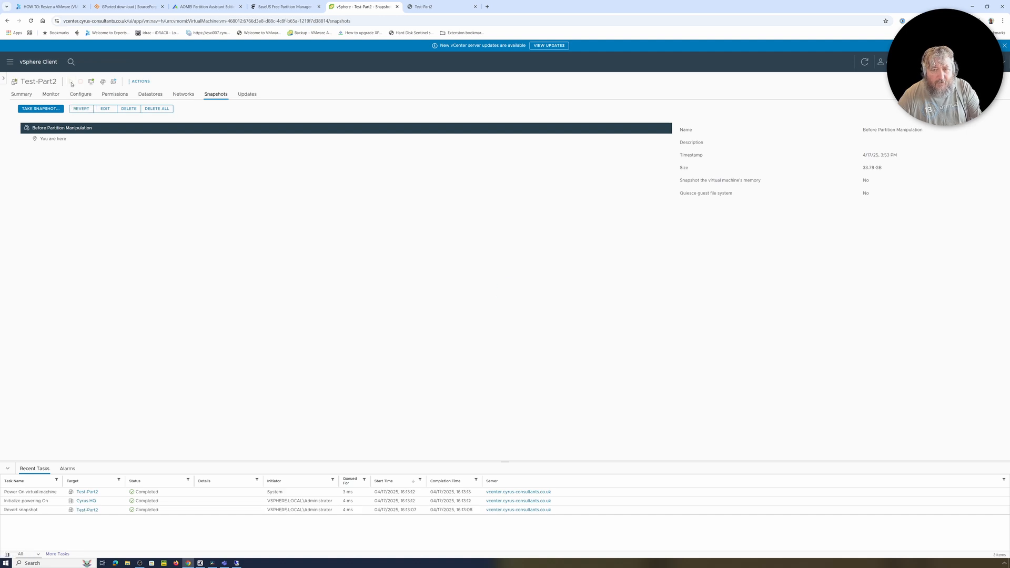
pyautogui.click(431, 6)
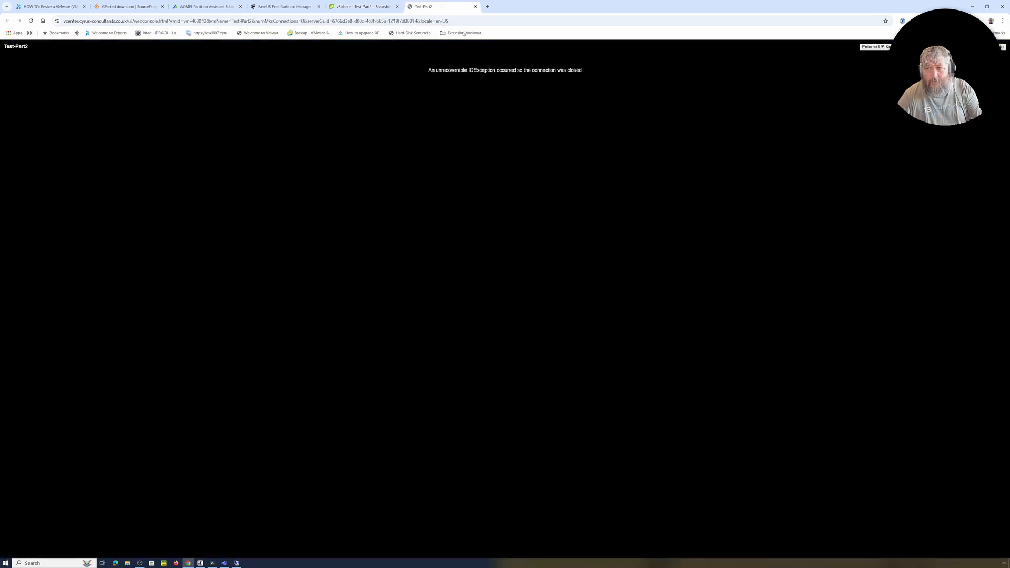
pyautogui.click(475, 7)
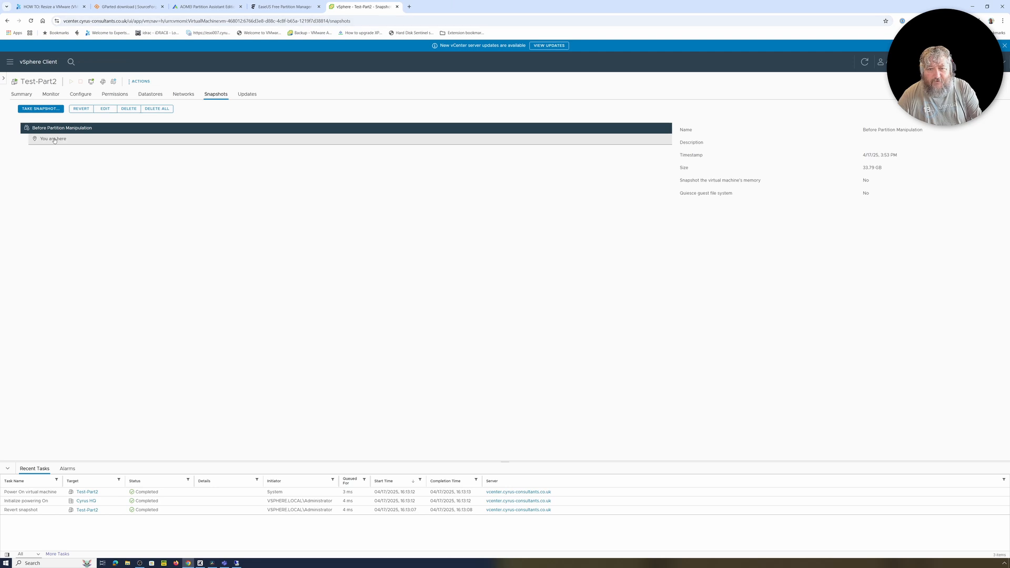
pyautogui.click(26, 95)
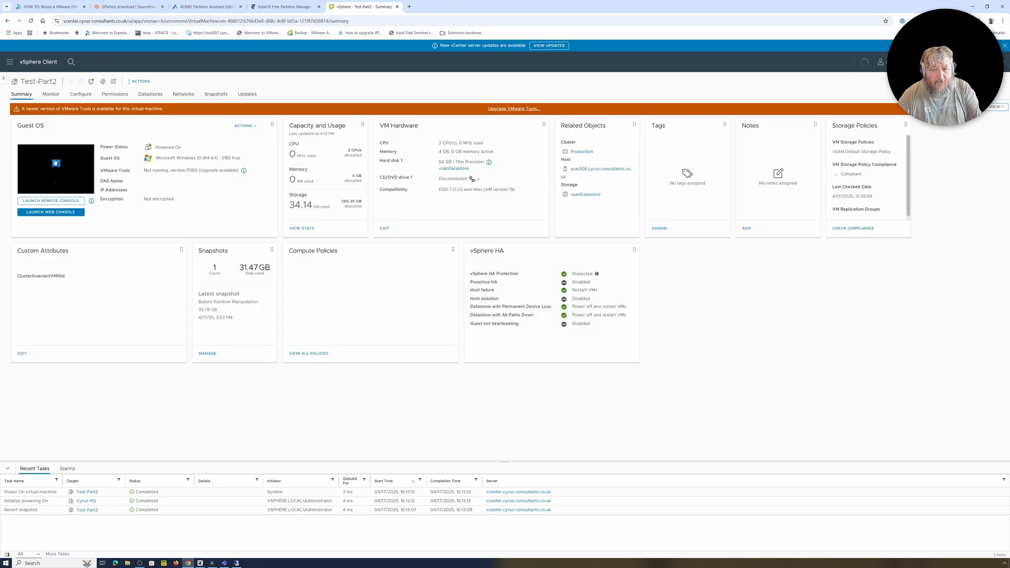
pyautogui.click(53, 214)
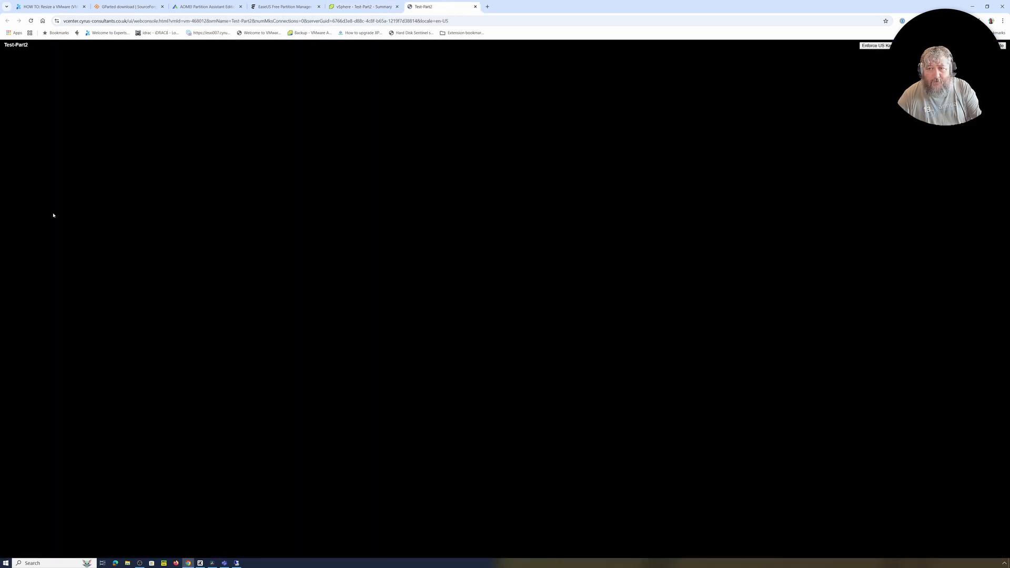
pyautogui.click(380, 7)
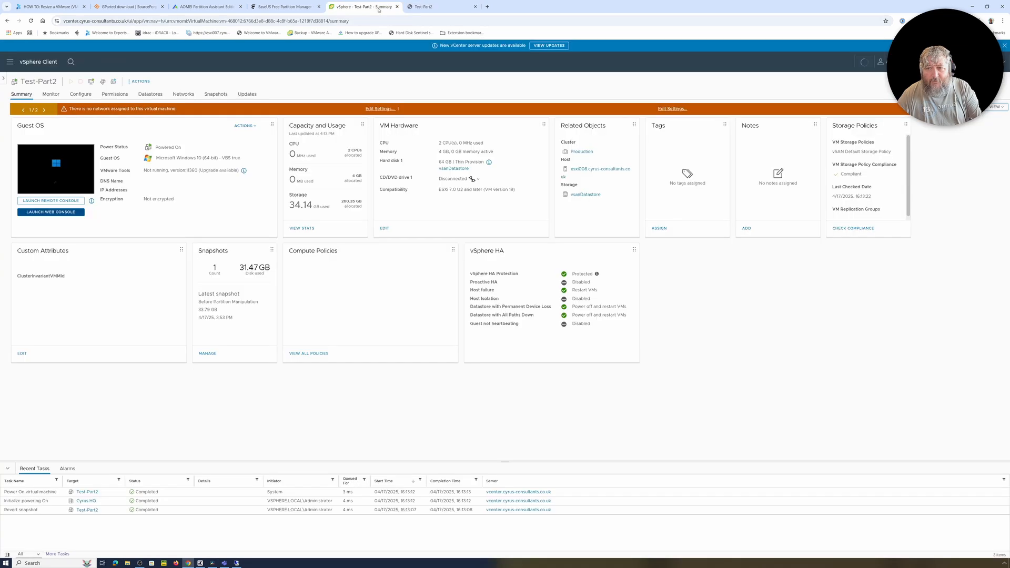
pyautogui.click(420, 7)
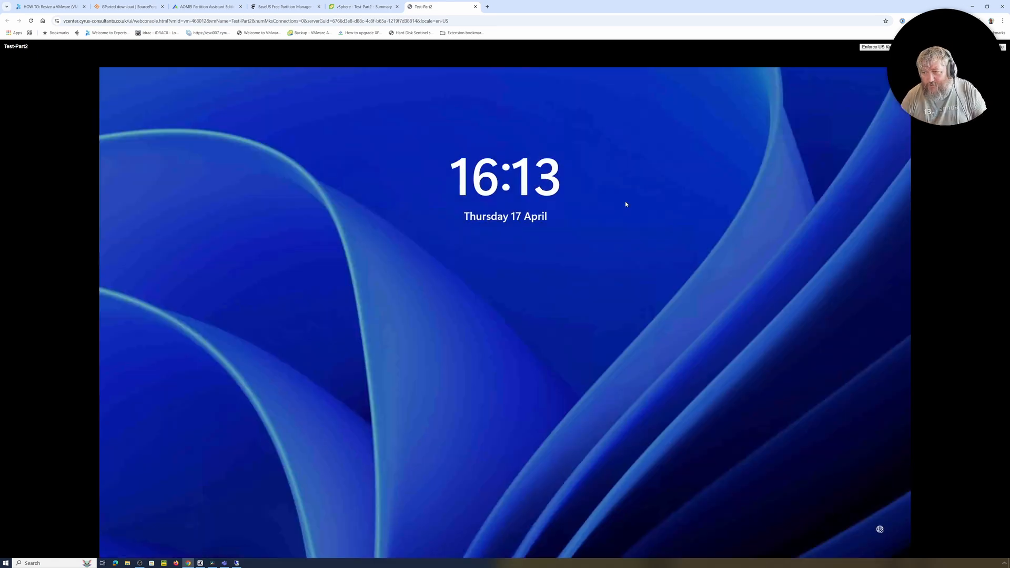
# - Sign in to the Windows guest with the account password
pyautogui.click(529, 254)
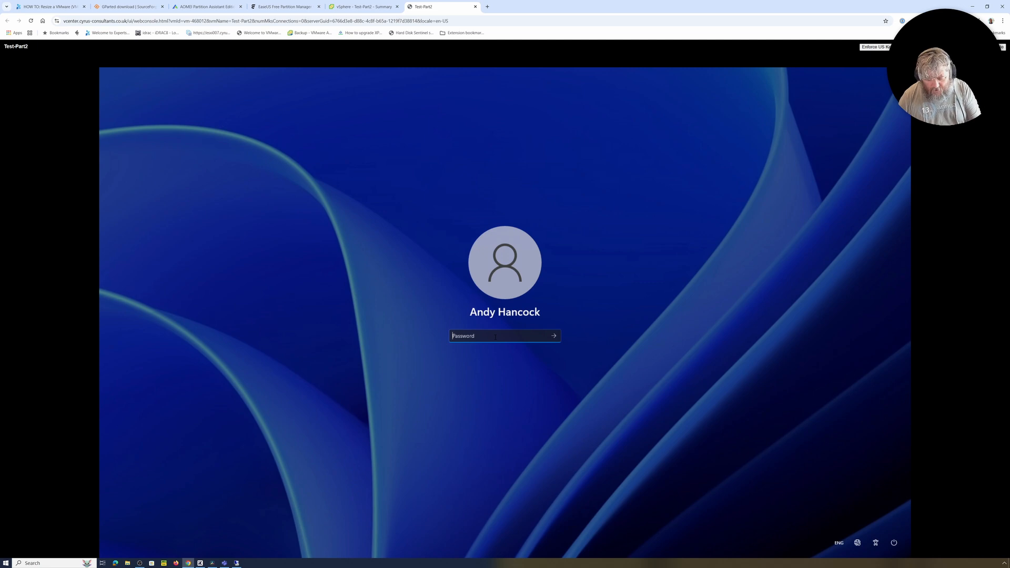
pyautogui.write('******')
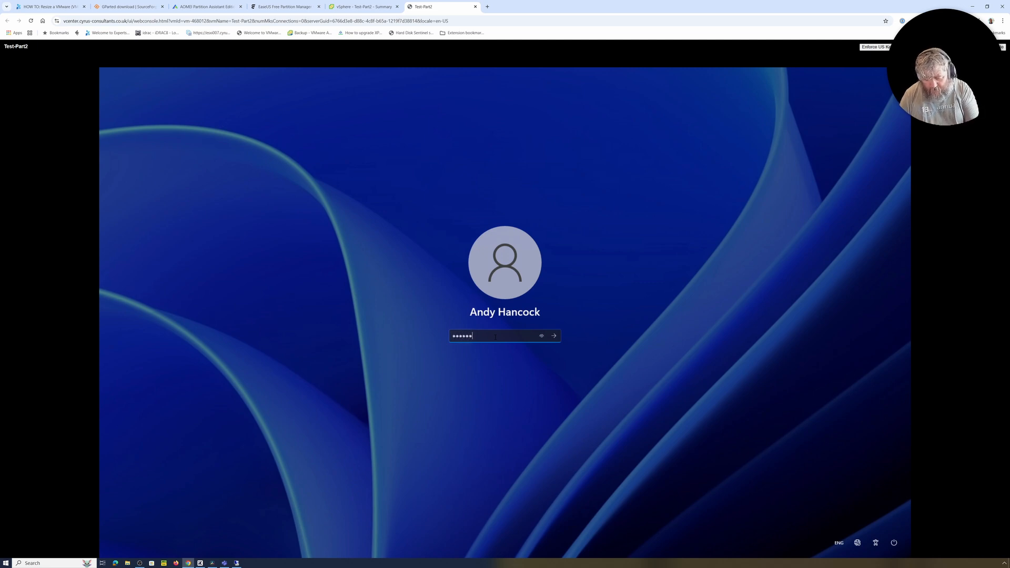
pyautogui.write('****')
pyautogui.press('Return')
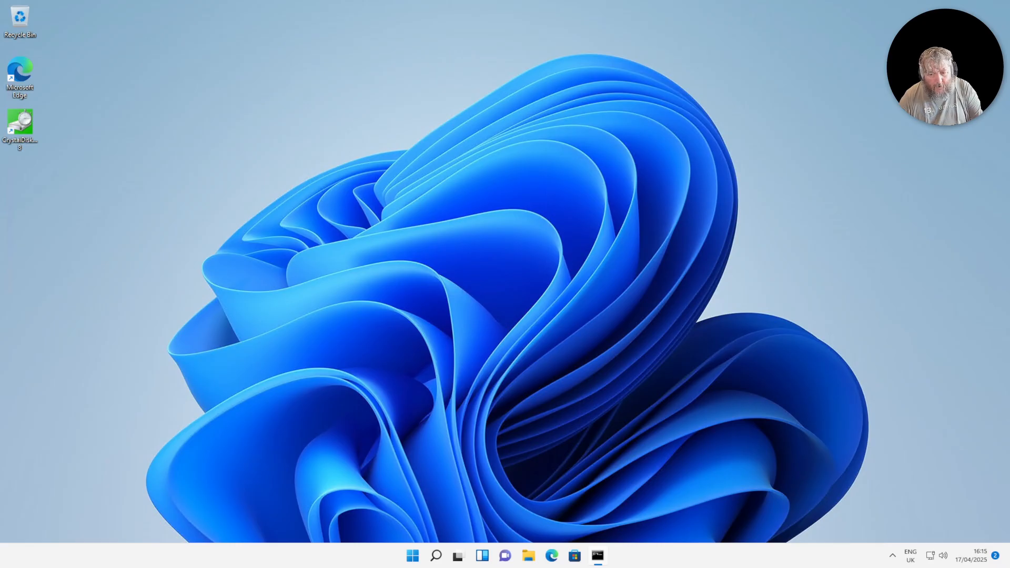
# - Examine the recovery partition and the unallocated space on Disk 0 in Disk Management, and close it
pyautogui.rightClick(415, 555)
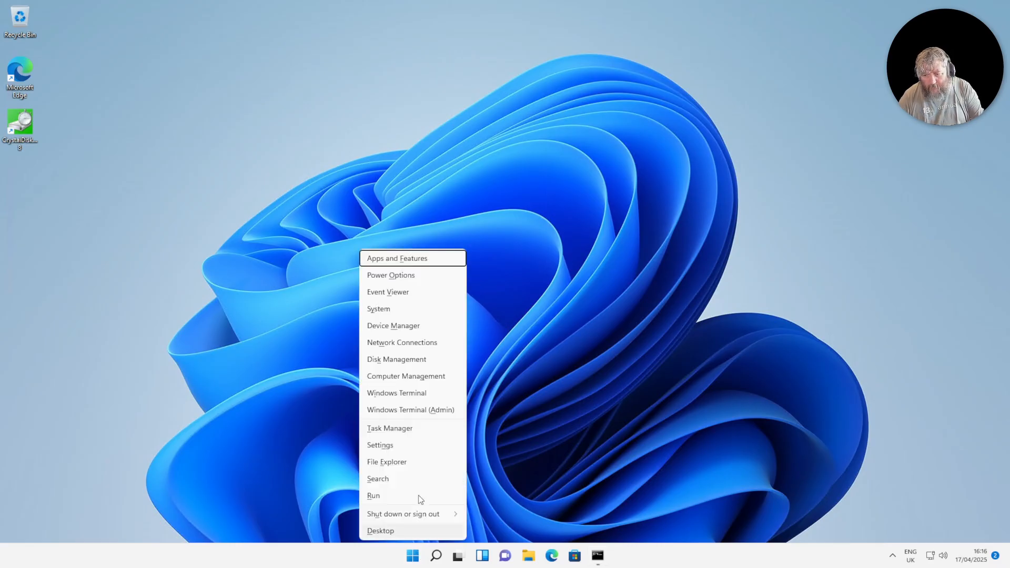
pyautogui.click(409, 363)
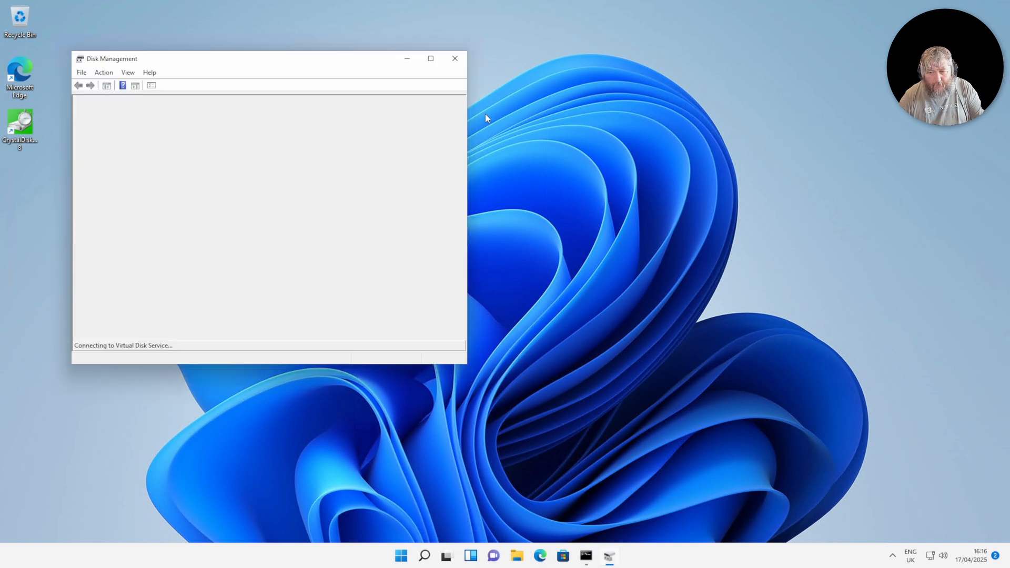
pyautogui.click(432, 60)
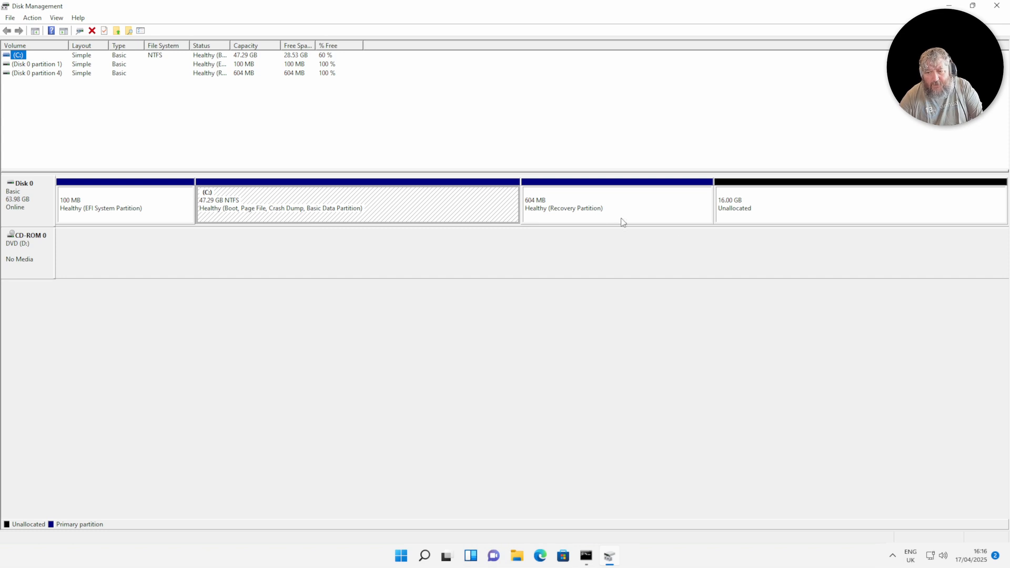
pyautogui.click(556, 213)
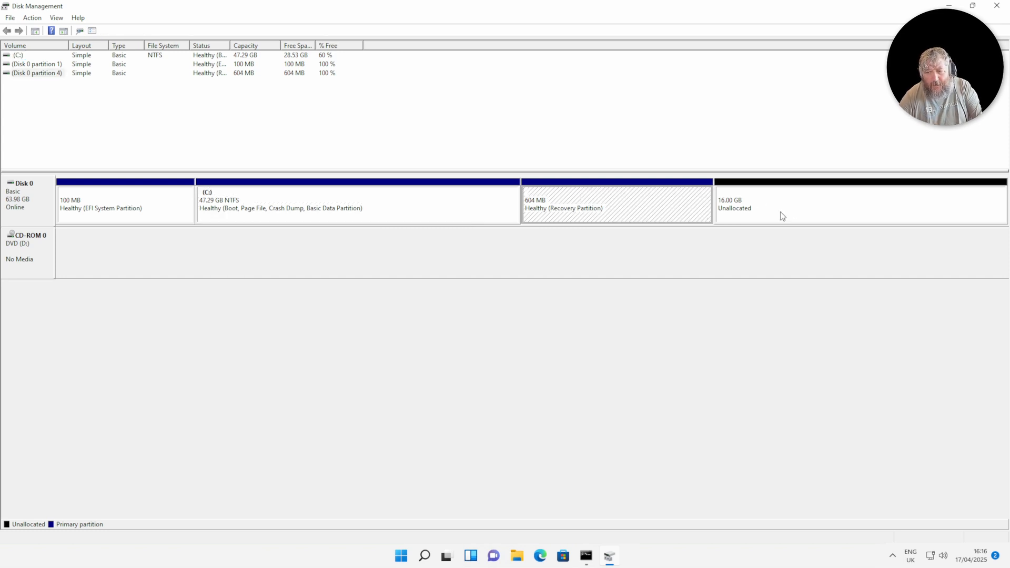
pyautogui.click(771, 221)
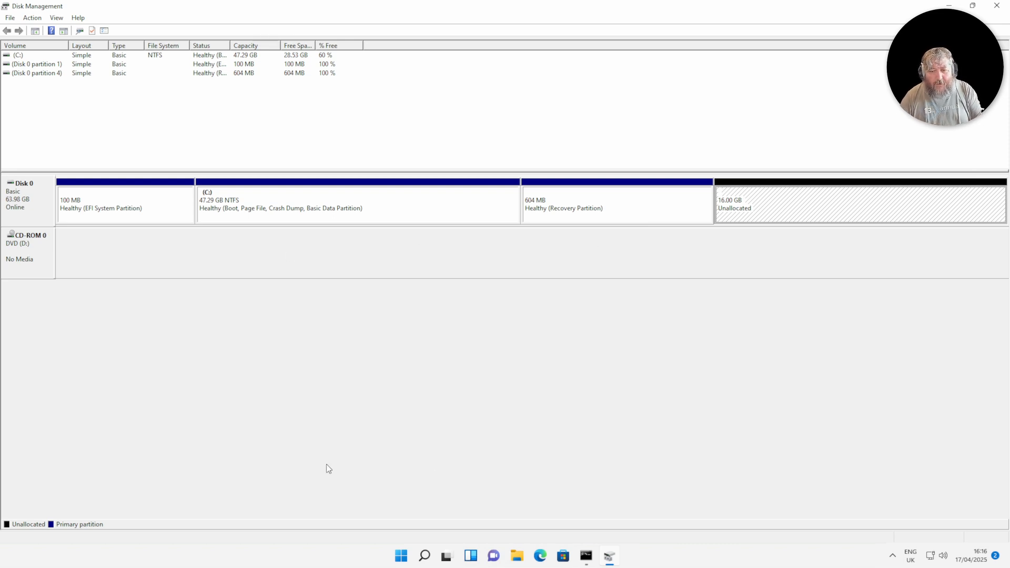
pyautogui.click(1005, 8)
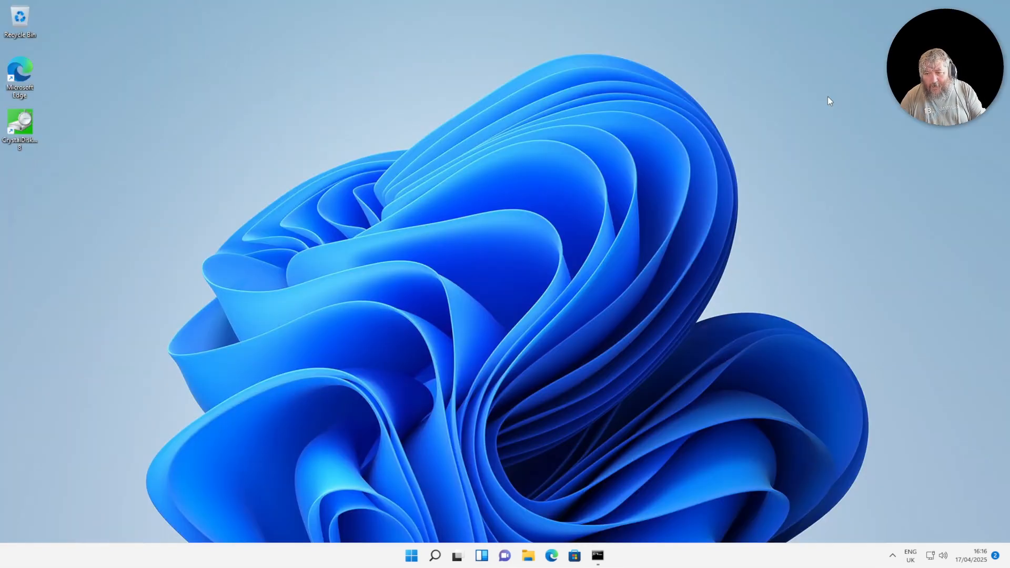
# - Open the network share \\cyrusnas1\isos, correcting the mistyped path
pyautogui.rightClick(412, 555)
pyautogui.click(415, 498)
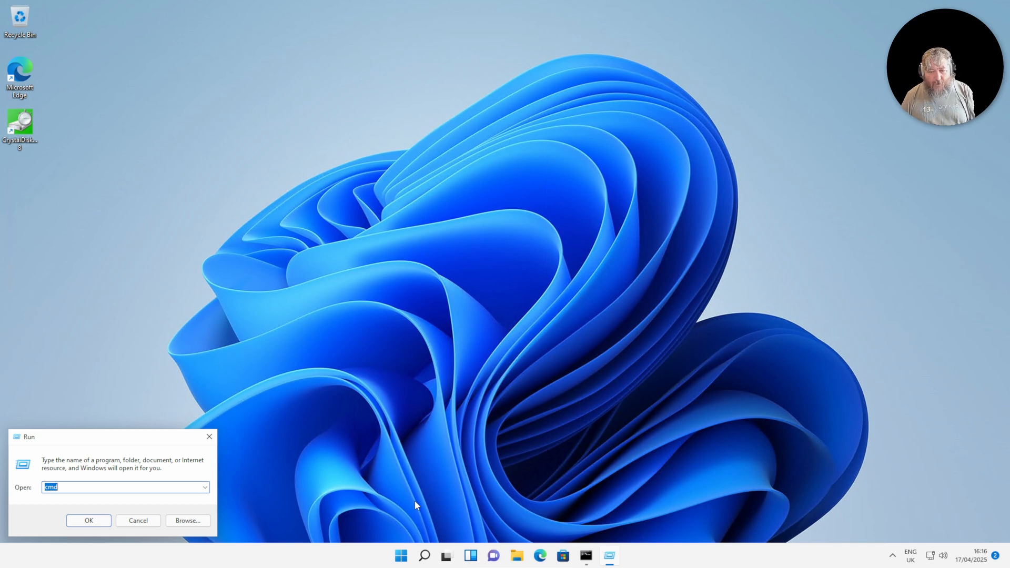
pyautogui.write('\\\\cyru')
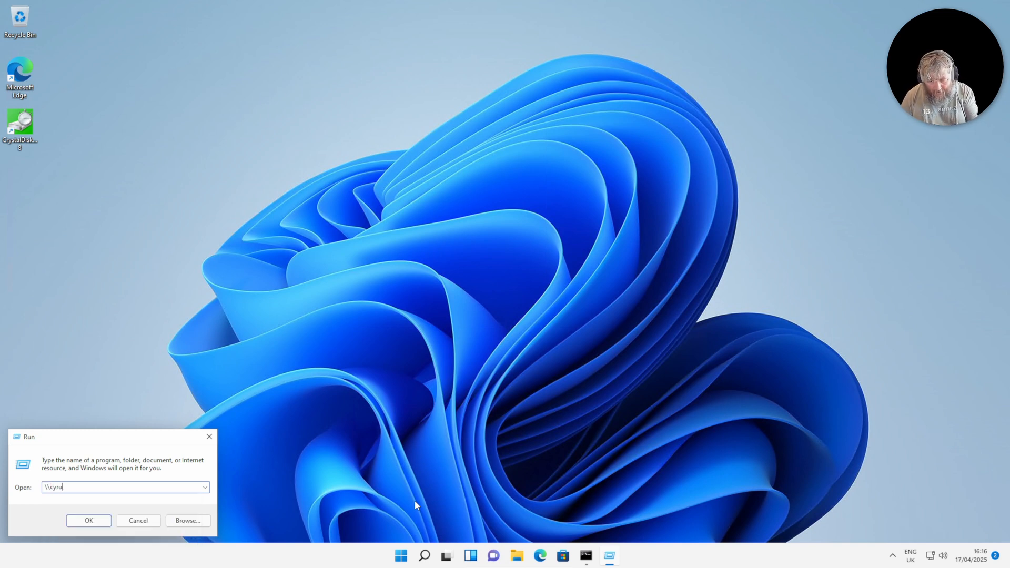
pyautogui.write('snas1\\isos')
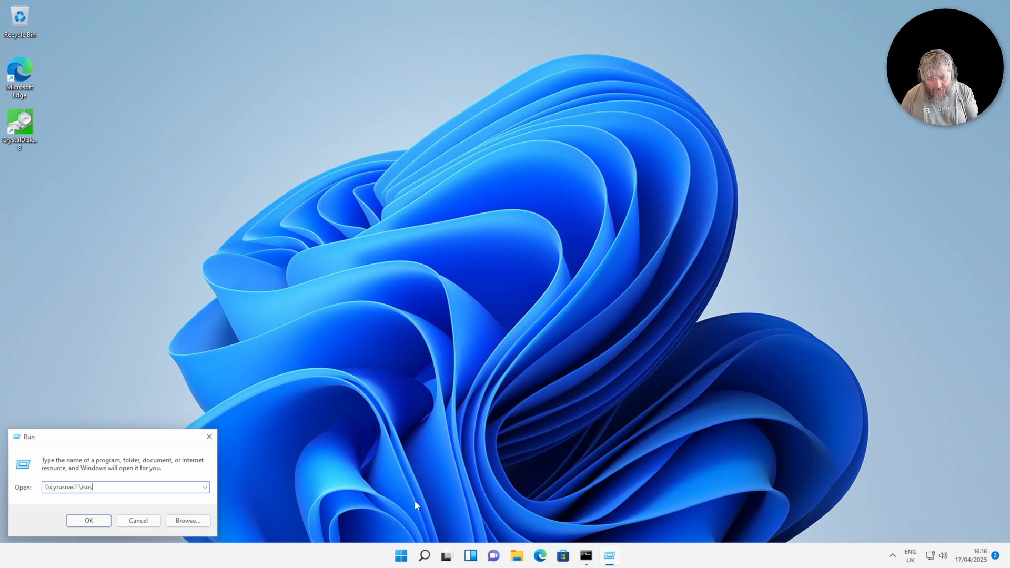
pyautogui.press('Return')
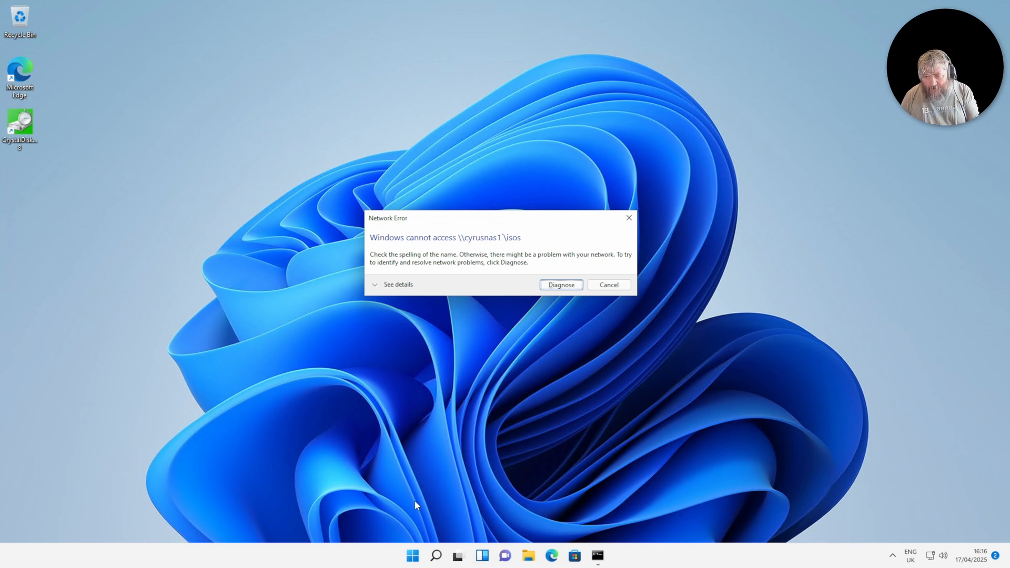
pyautogui.press('Tab')
pyautogui.press('Return')
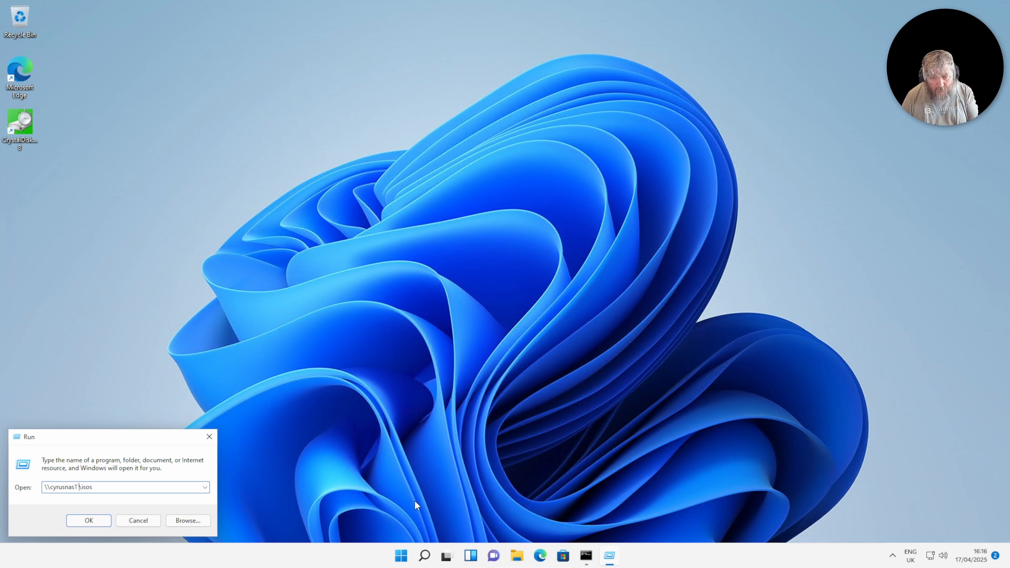
pyautogui.press('BackSpace')
pyautogui.press('Return')
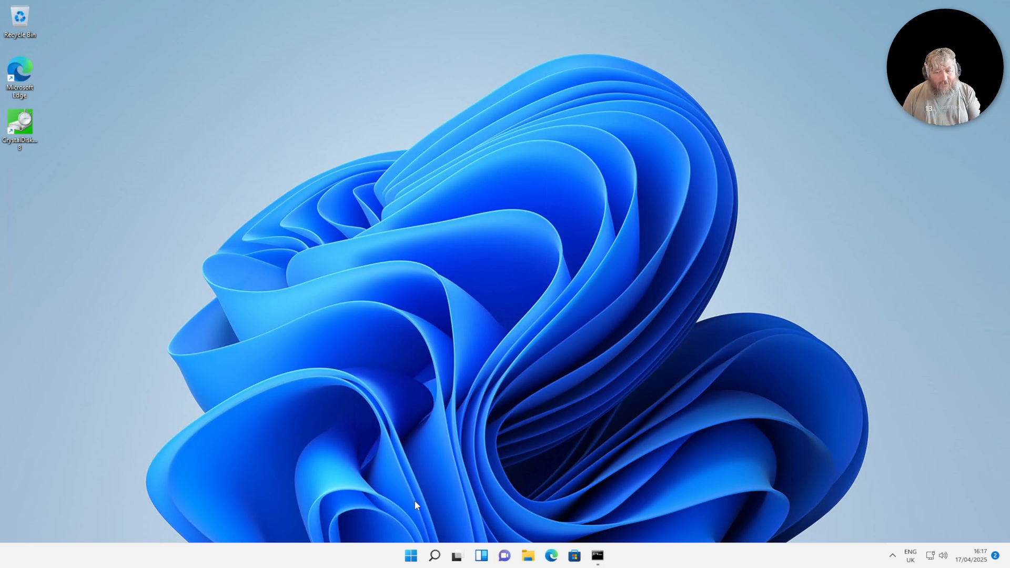
# - Connect to cyrusnas1 by entering the network user name and password
pyautogui.write('music')
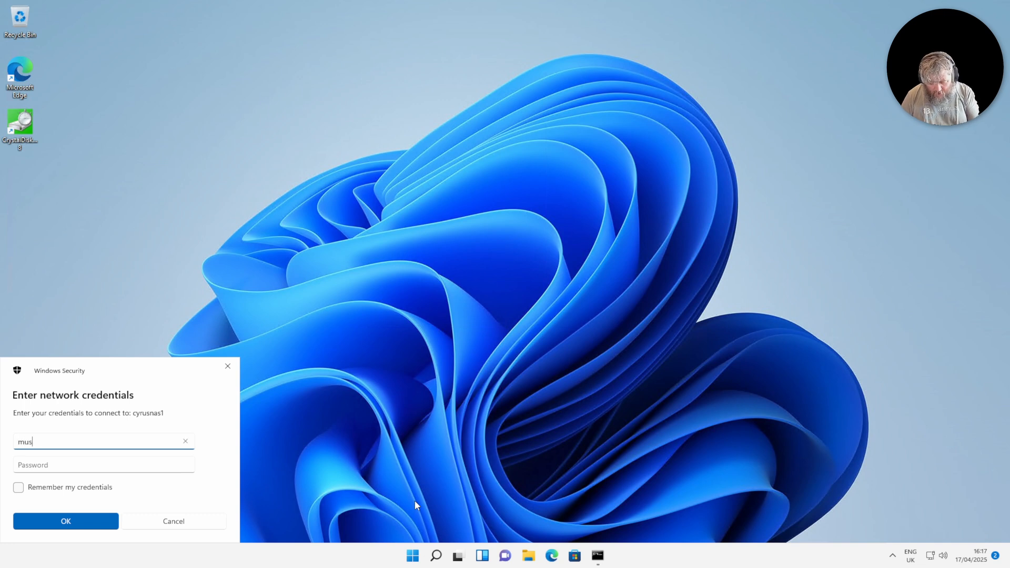
pyautogui.press('Tab')
pyautogui.write('••••••')
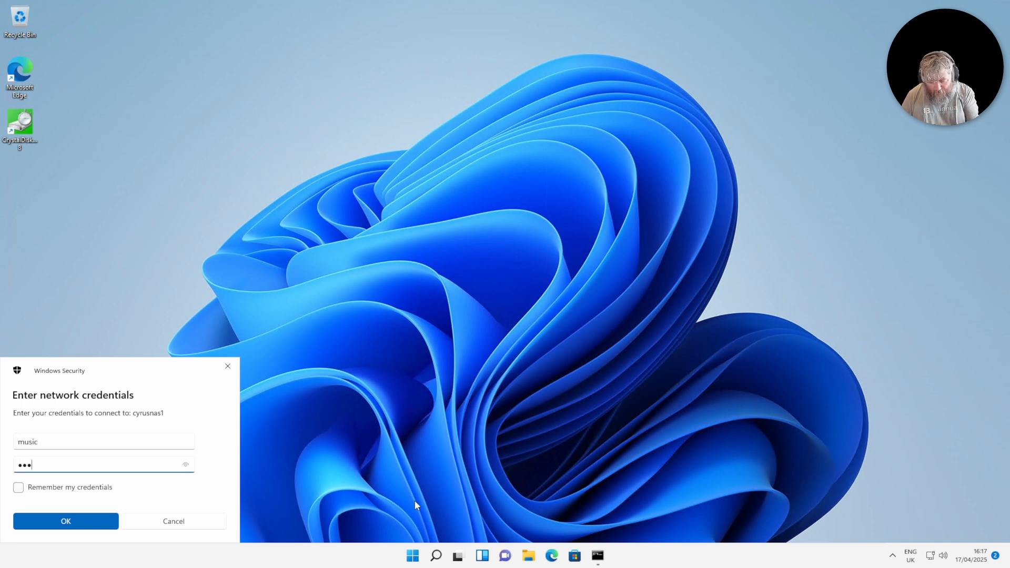
pyautogui.write('••••••••')
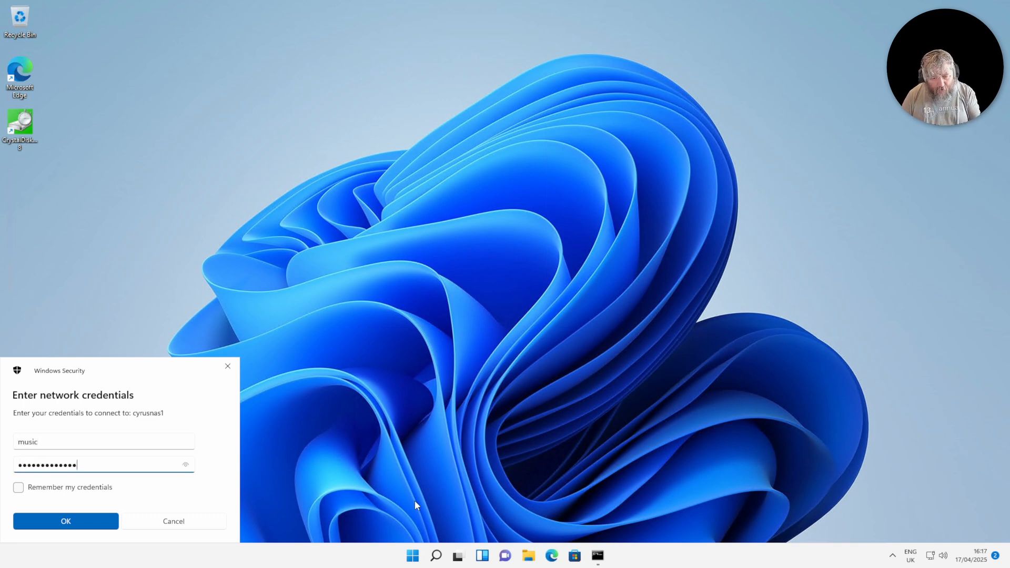
pyautogui.press('Return')
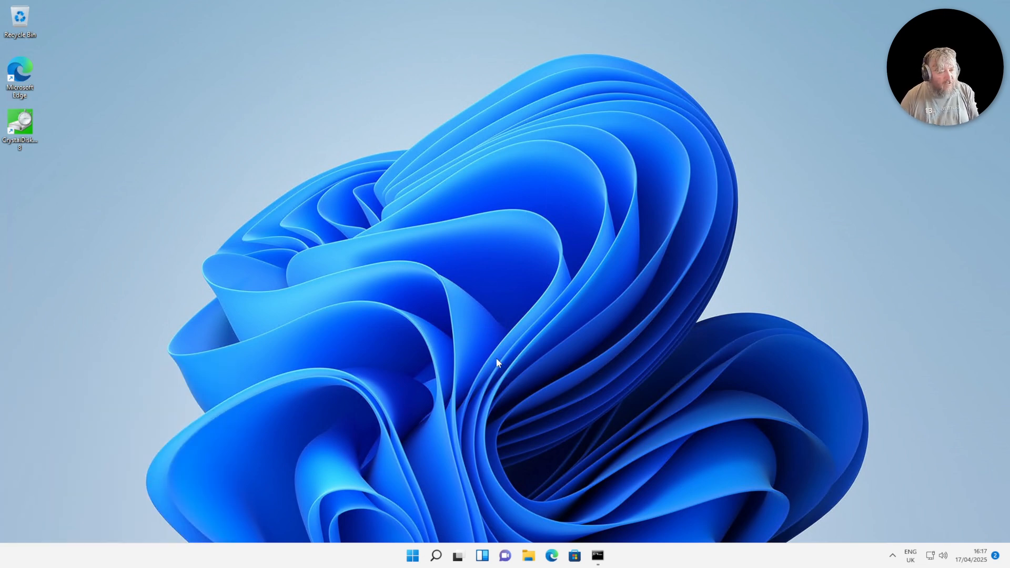
# - Open the Partition Tools folder in the isos share, run the epm_free_installer application and approve its elevation request
pyautogui.scroll(-3, 466, 338)
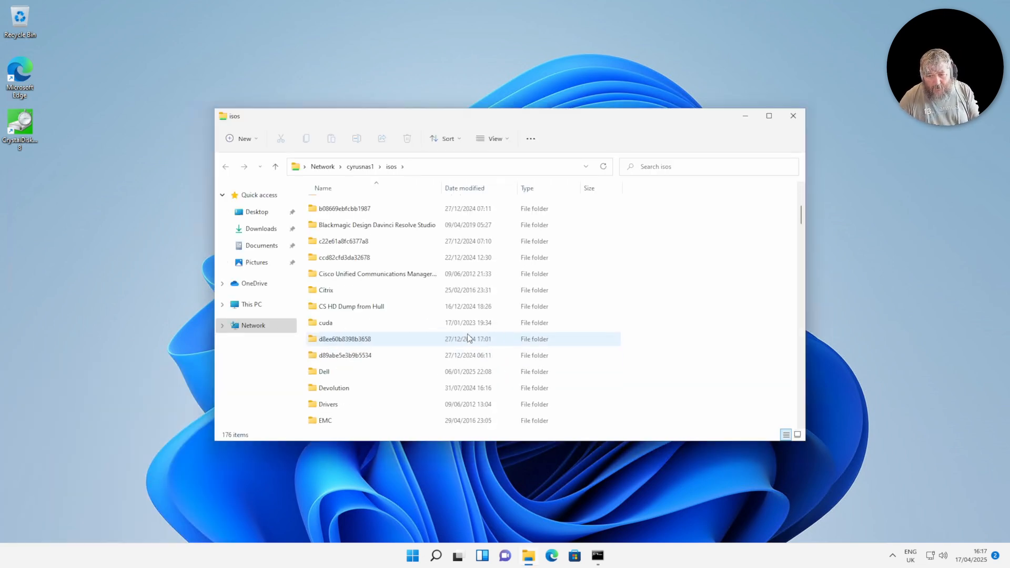
pyautogui.scroll(-9, 467, 337)
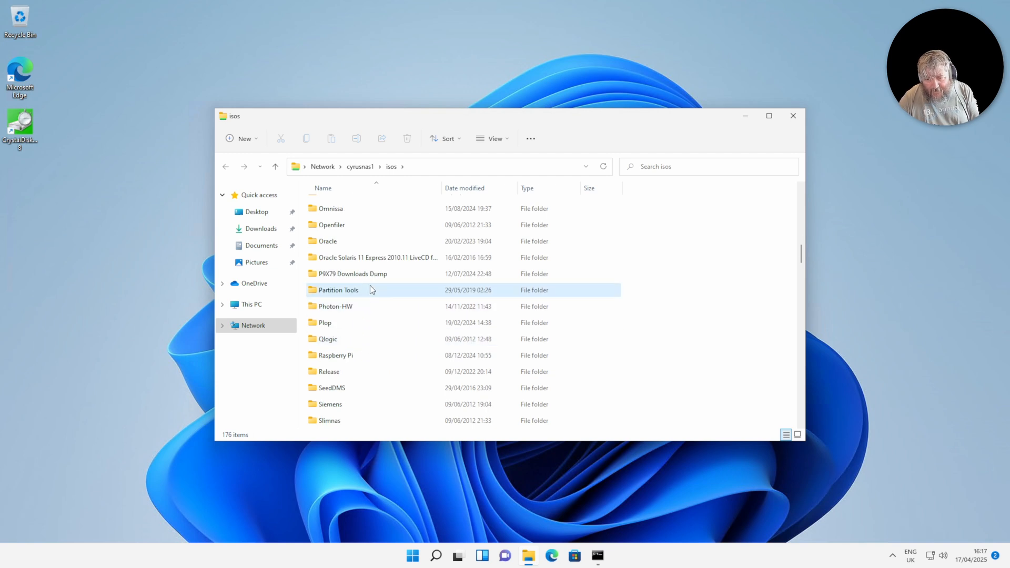
pyautogui.doubleClick(370, 287)
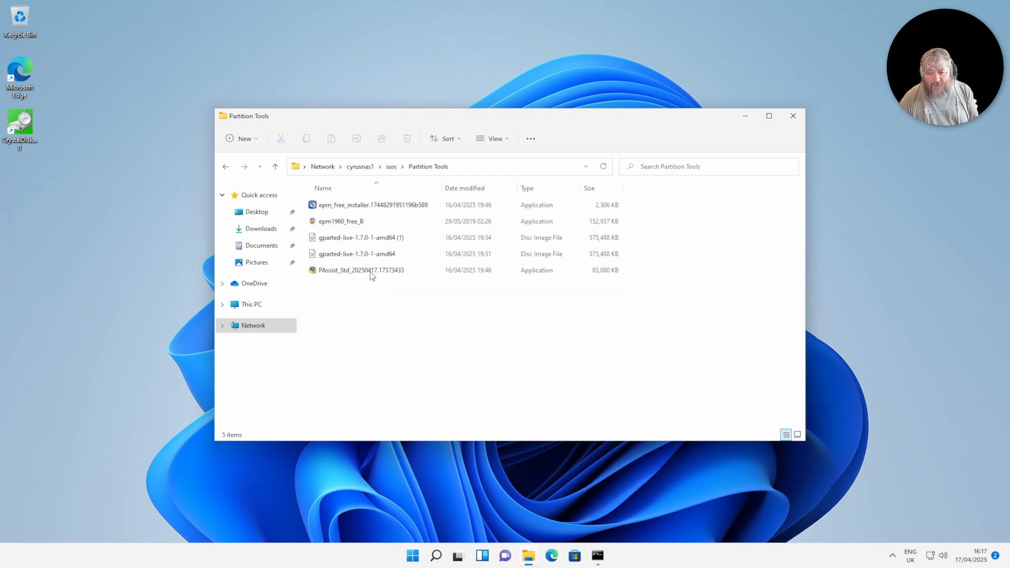
pyautogui.doubleClick(327, 205)
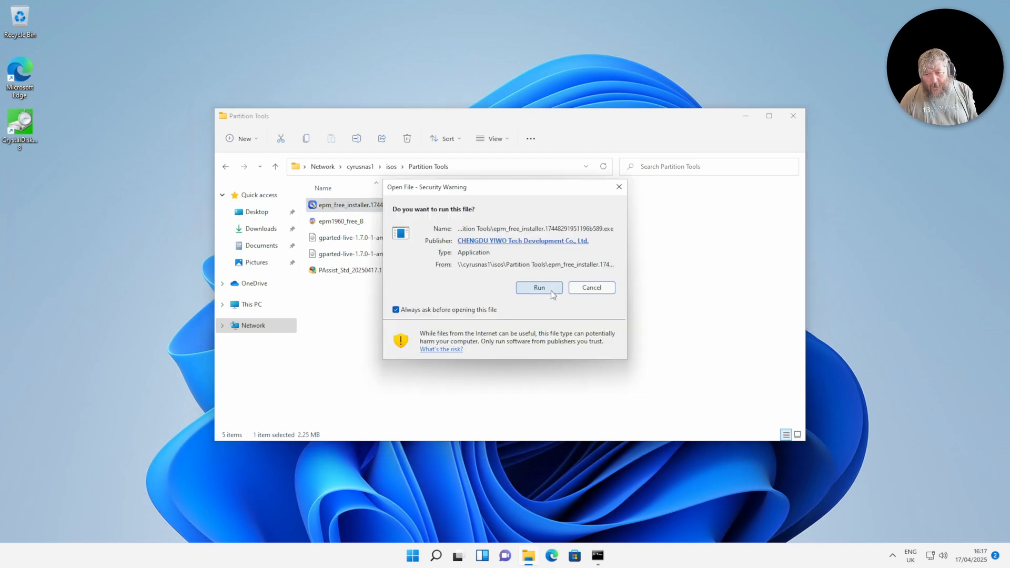
pyautogui.click(535, 288)
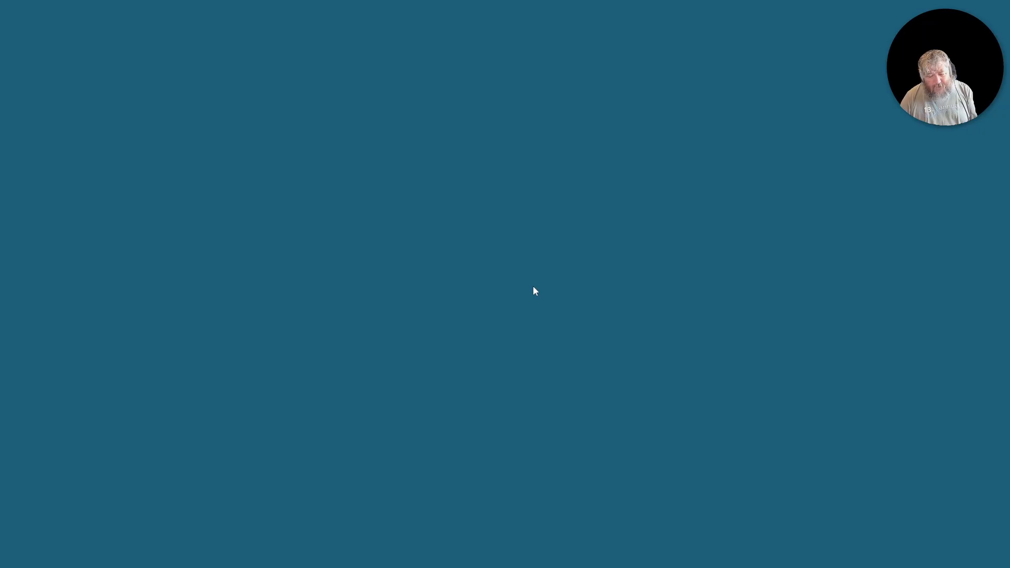
pyautogui.click(451, 362)
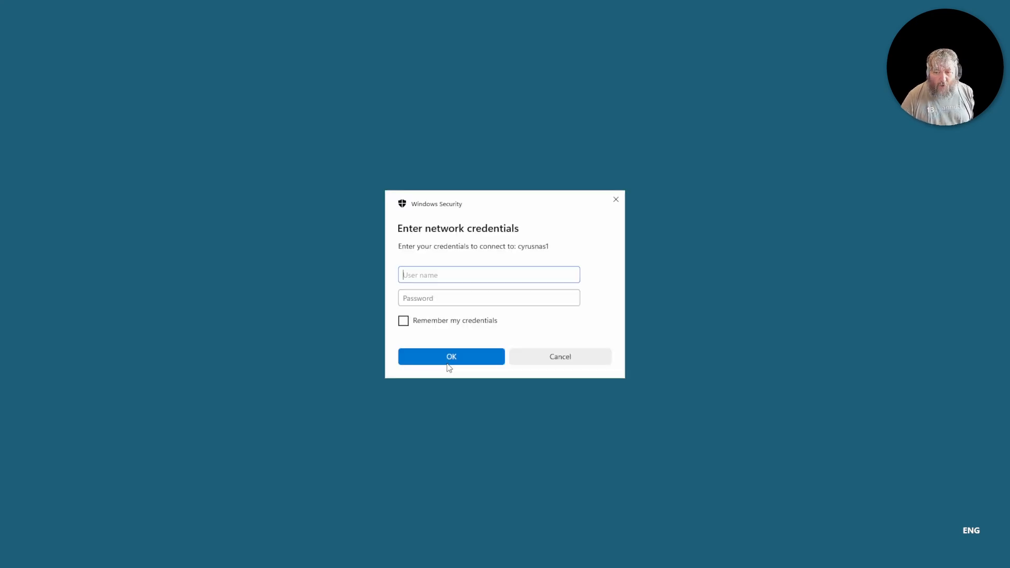
# - Enter the network user name and password for cyrusnas1, clearing the mistyped password attempts, and submit the credentials
pyautogui.write('music')
pyautogui.press('Tab')
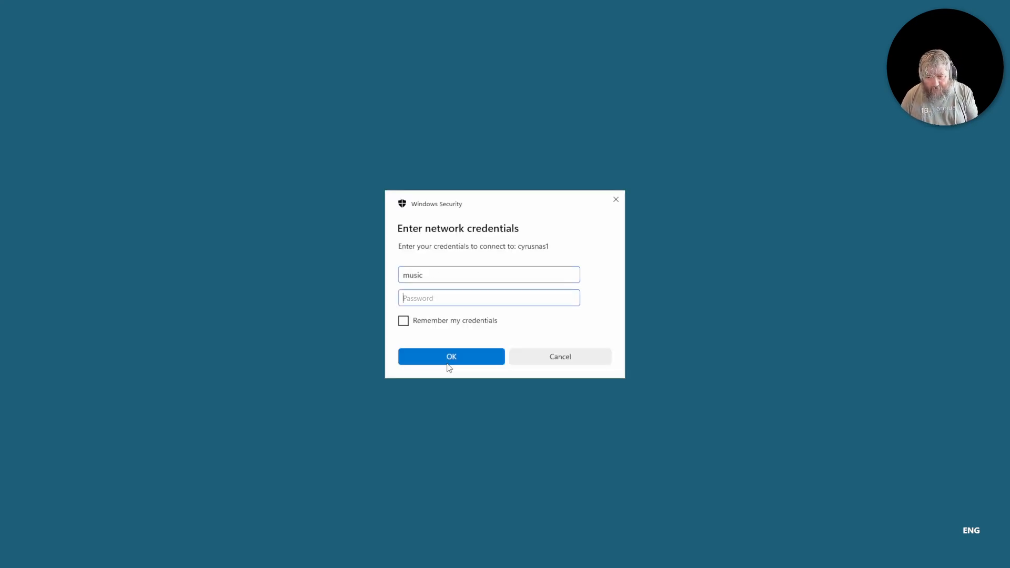
pyautogui.write('********')
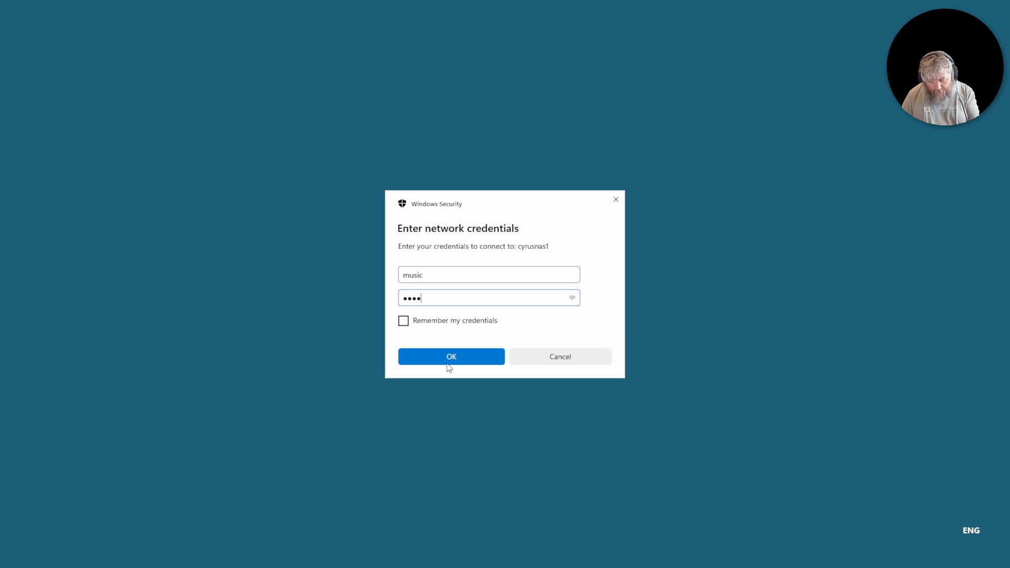
pyautogui.press('BackSpace')
pyautogui.press('BackSpace')
pyautogui.press('BackSpace')
pyautogui.press('BackSpace')
pyautogui.press('BackSpace')
pyautogui.press('BackSpace')
pyautogui.press('BackSpace')
pyautogui.press('BackSpace')
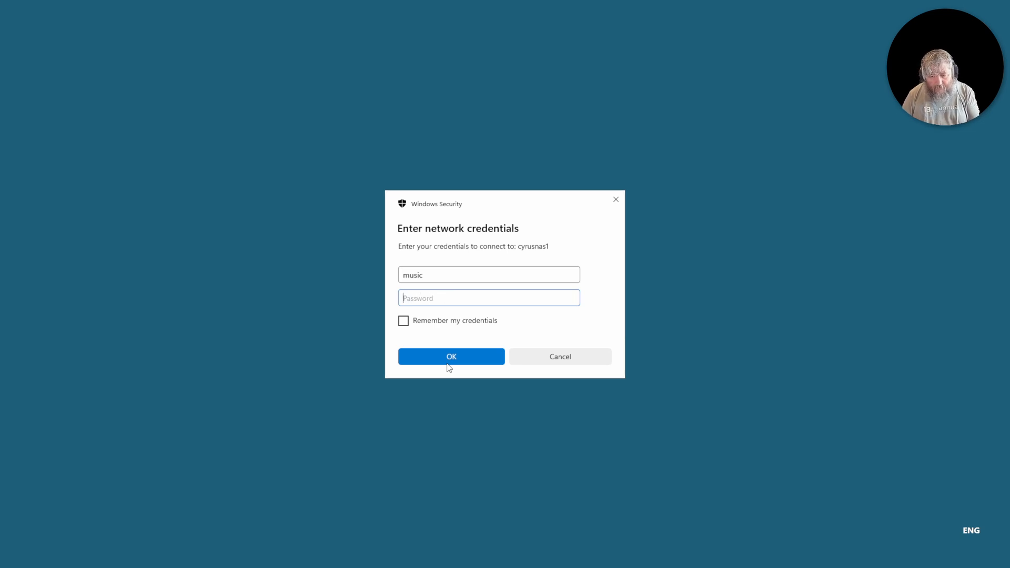
pyautogui.write('***********')
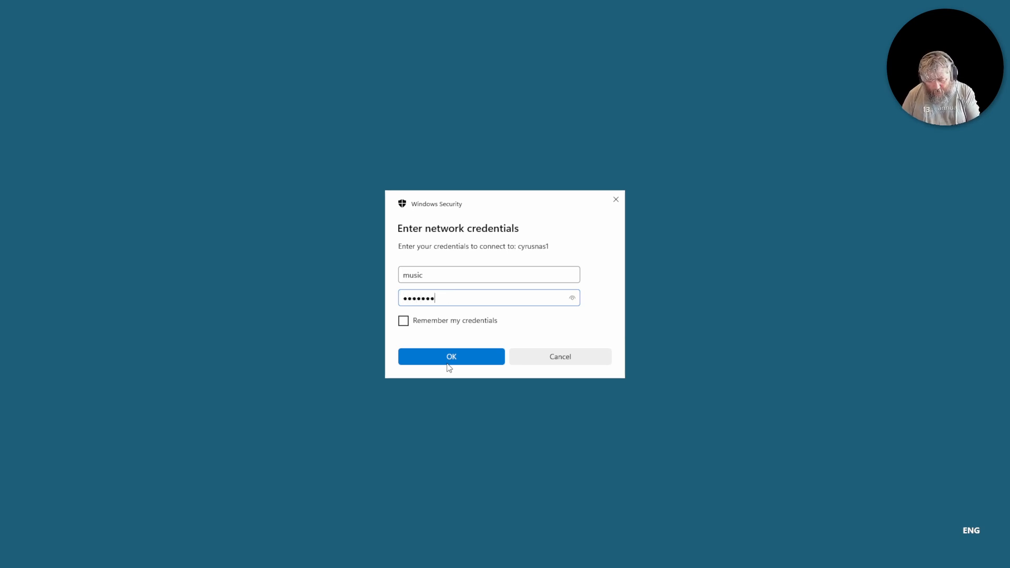
pyautogui.write('***')
pyautogui.press('BackSpace')
pyautogui.press('BackSpace')
pyautogui.press('BackSpace')
pyautogui.press('BackSpace')
pyautogui.press('BackSpace')
pyautogui.press('BackSpace')
pyautogui.press('BackSpace')
pyautogui.press('BackSpace')
pyautogui.press('BackSpace')
pyautogui.press('BackSpace')
pyautogui.press('BackSpace')
pyautogui.press('BackSpace')
pyautogui.press('BackSpace')
pyautogui.press('BackSpace')
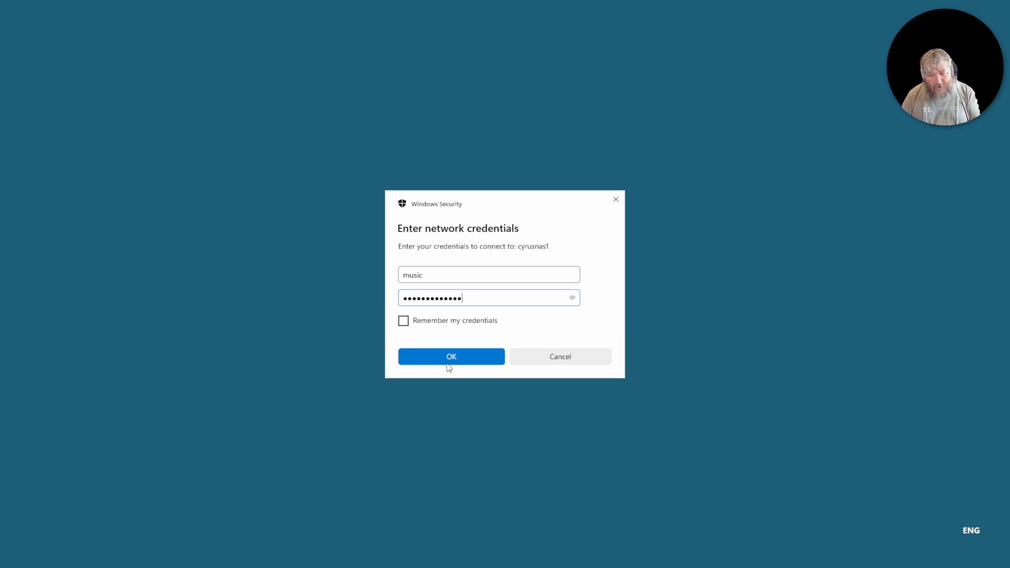
pyautogui.write('*******')
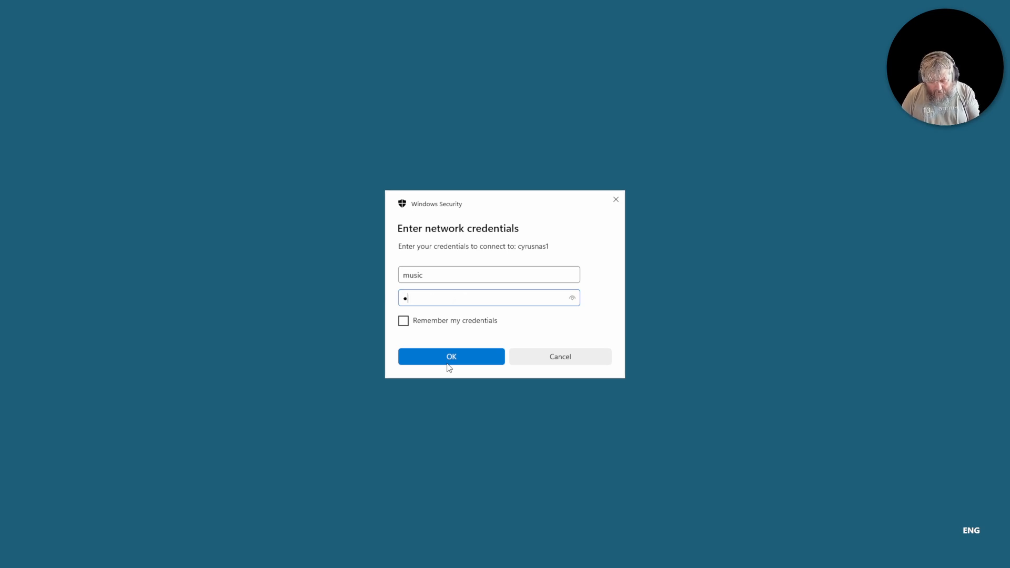
pyautogui.write('*******')
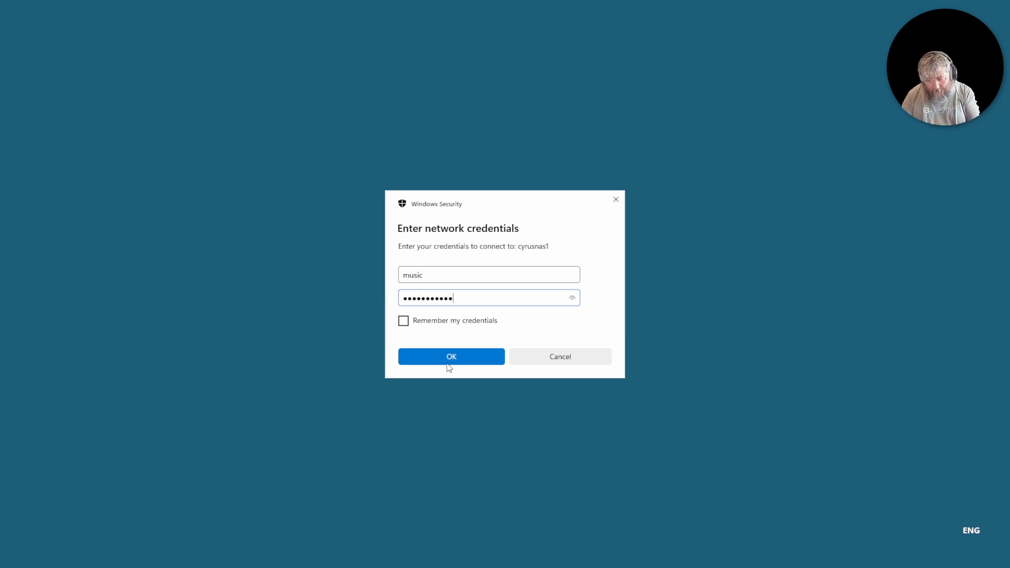
pyautogui.press('Return')
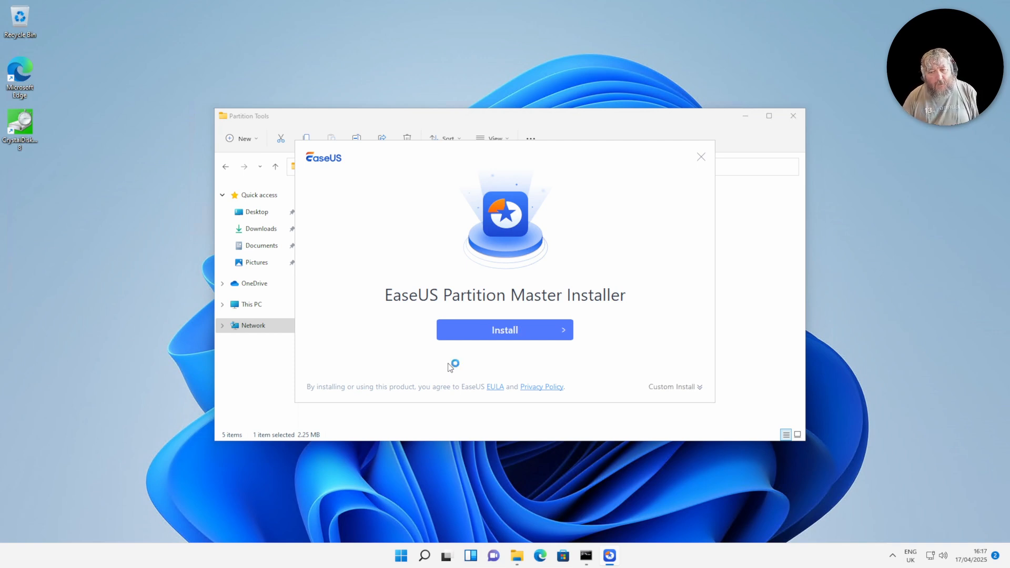
# - Install EaseUS Partition Master with the default settings, finish the installer and close the Partition Tools folder
pyautogui.click(492, 339)
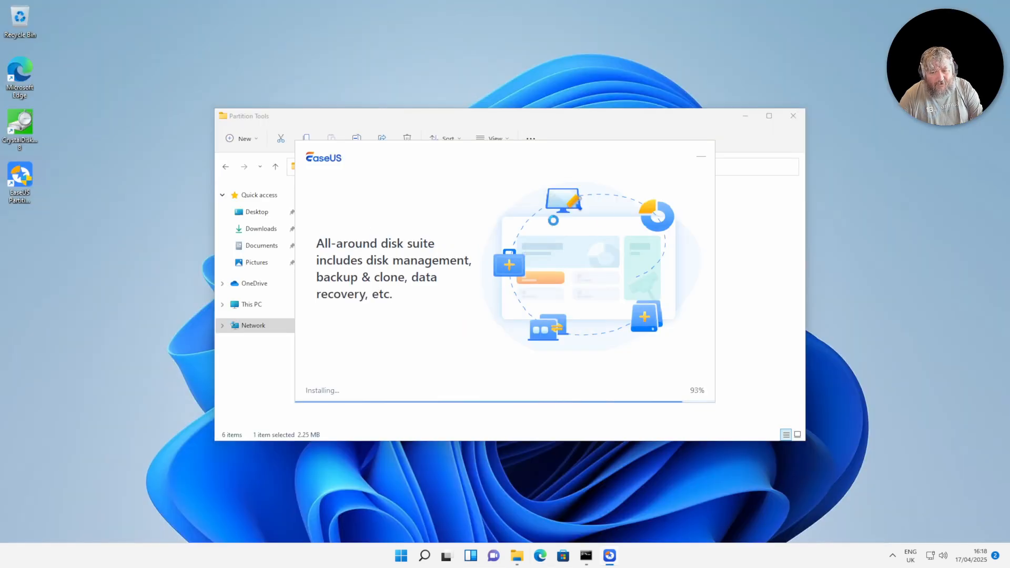
pyautogui.click(518, 372)
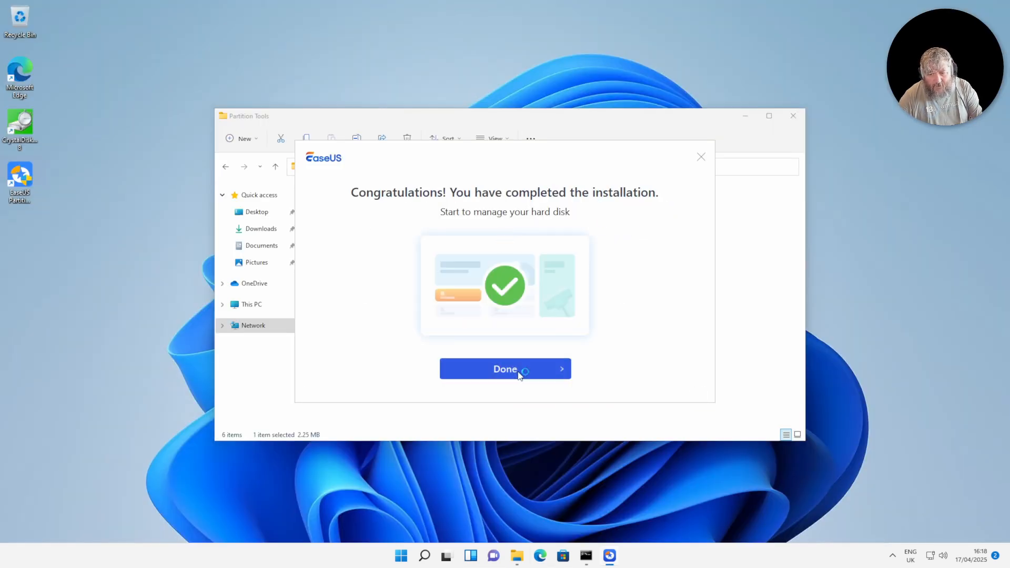
pyautogui.click(799, 116)
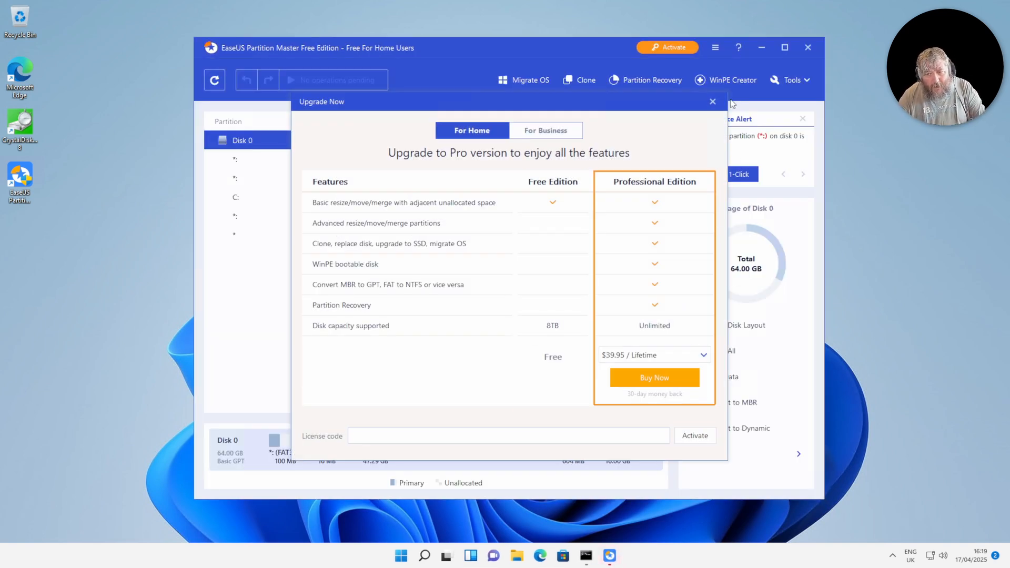
# - Dismiss the upgrade offer and maximise the EaseUS Partition Master window
pyautogui.click(713, 102)
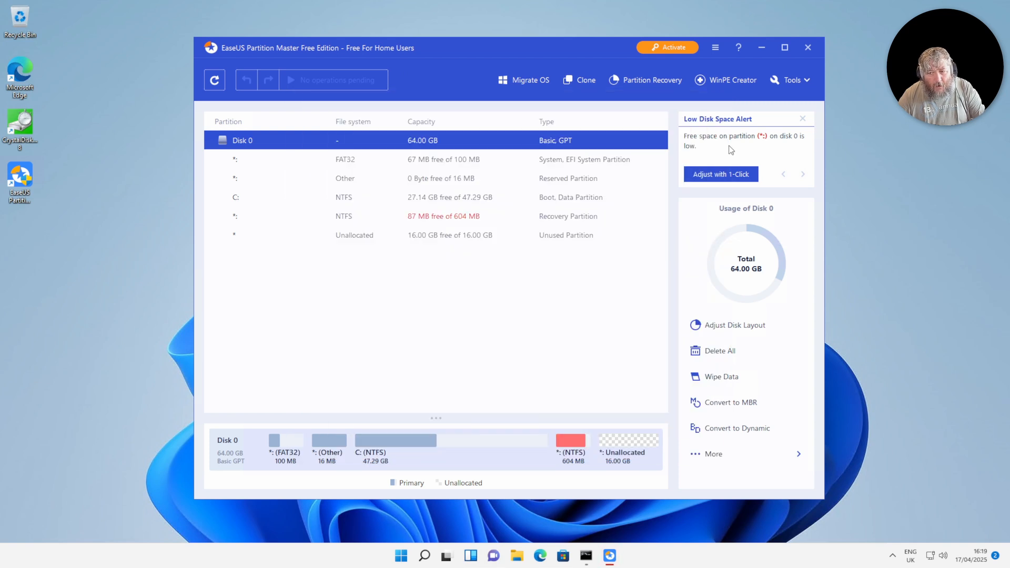
pyautogui.click(787, 50)
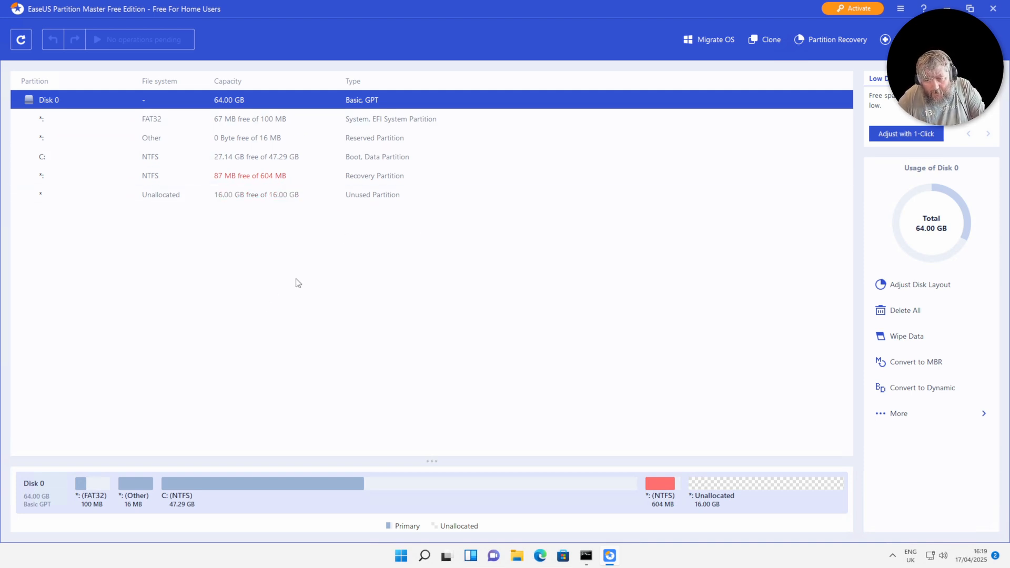
# - Examine the C: partition, the recovery partition and the unallocated space on Disk 0
pyautogui.moveTo(266, 179)
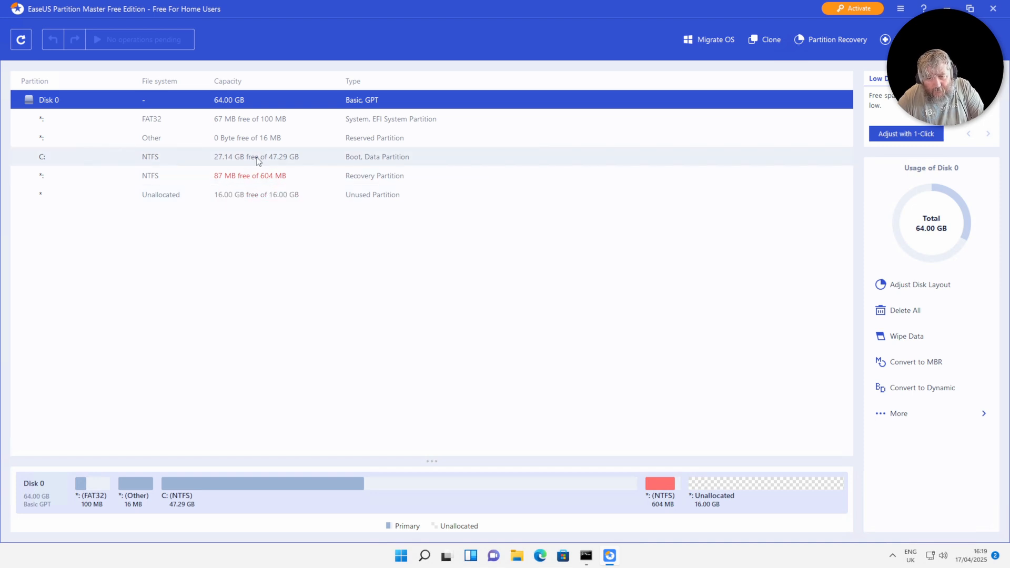
pyautogui.click(260, 162)
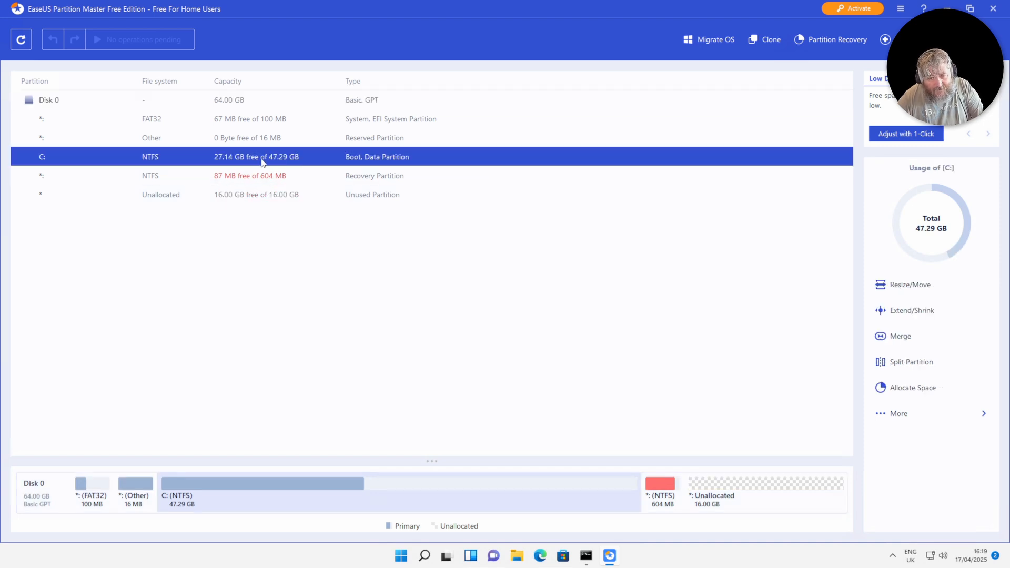
pyautogui.moveTo(257, 202)
pyautogui.click(168, 201)
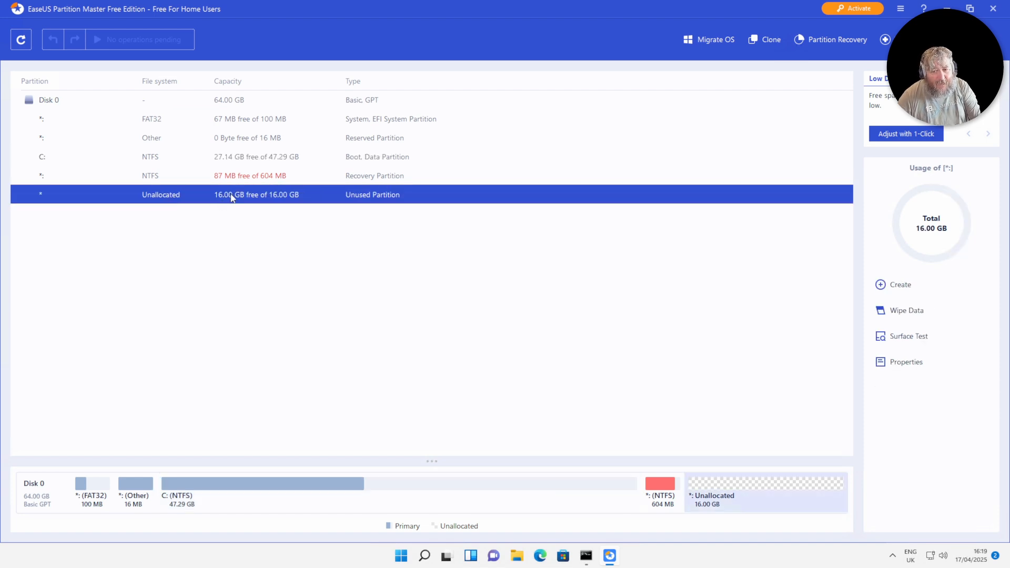
pyautogui.click(232, 159)
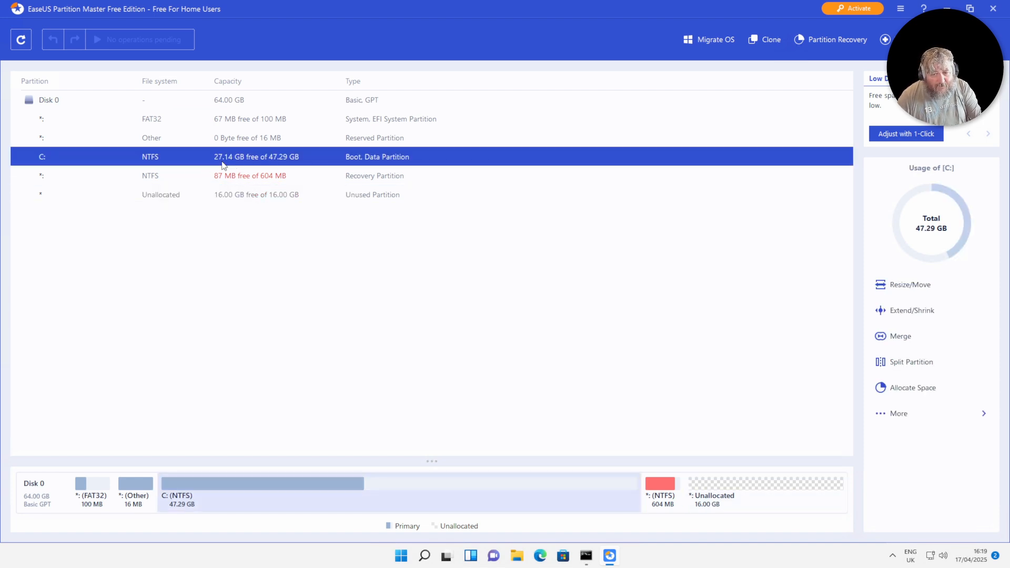
pyautogui.moveTo(218, 176)
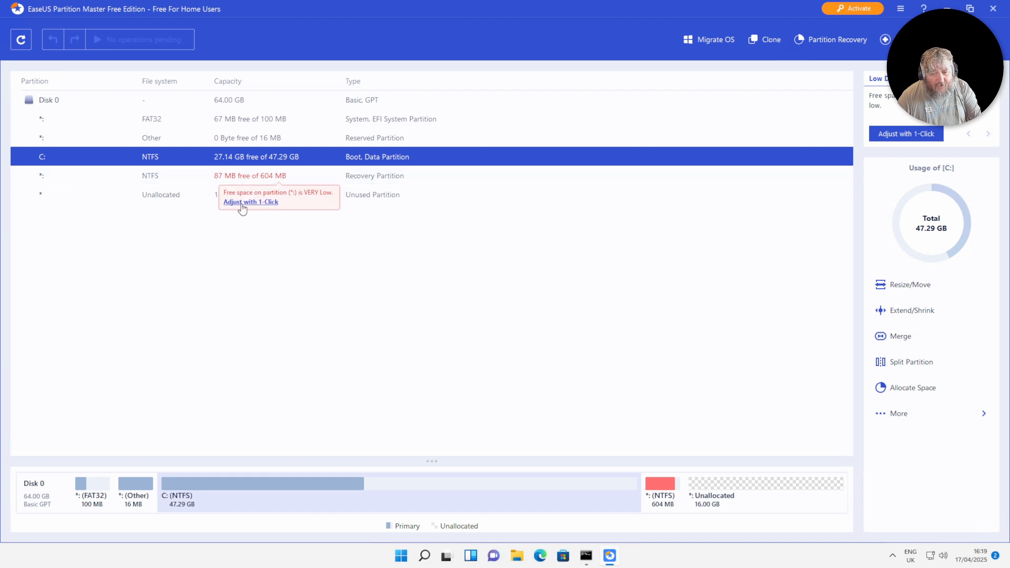
pyautogui.click(182, 198)
pyautogui.click(242, 181)
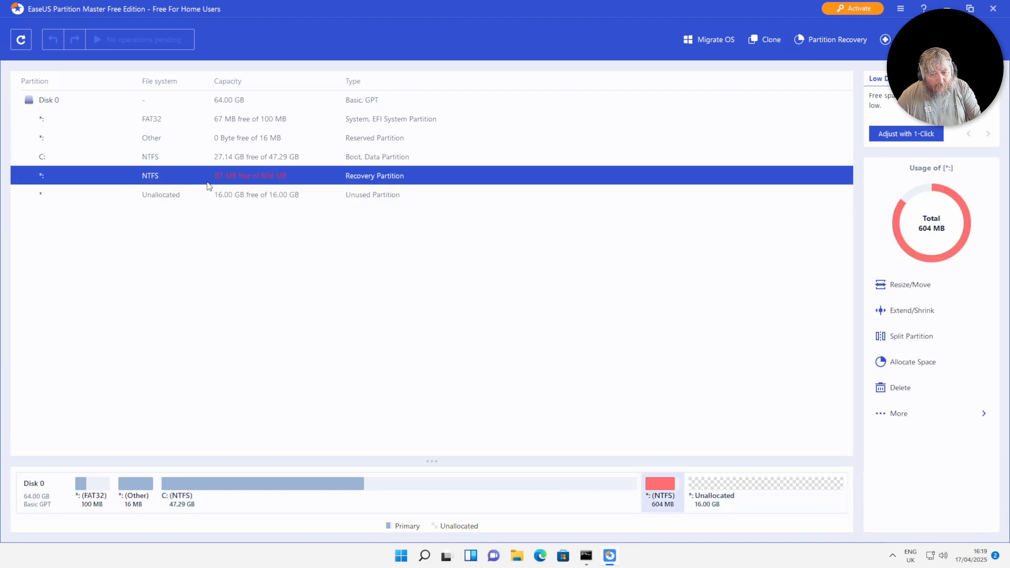
pyautogui.rightClick(251, 184)
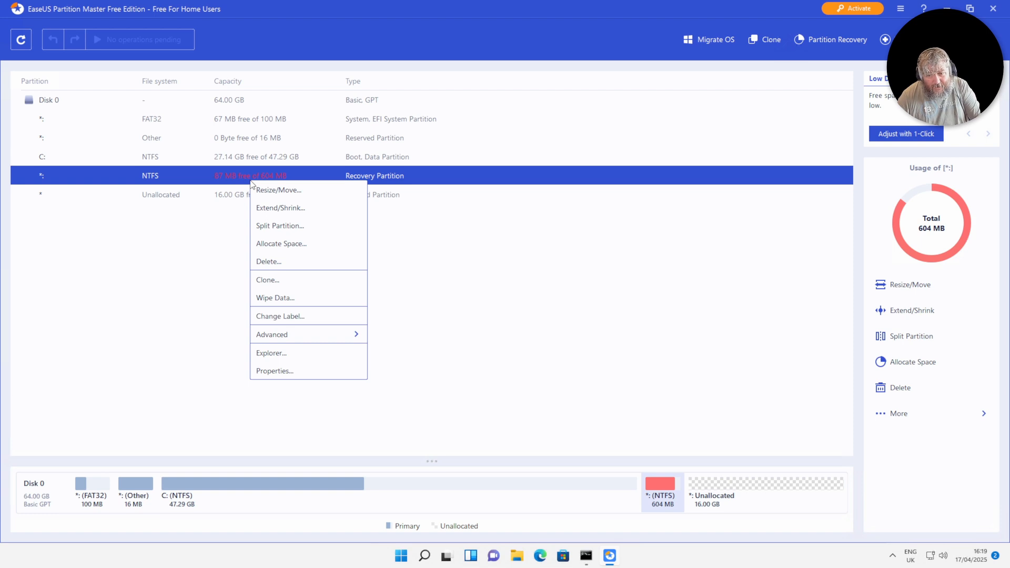
pyautogui.click(290, 196)
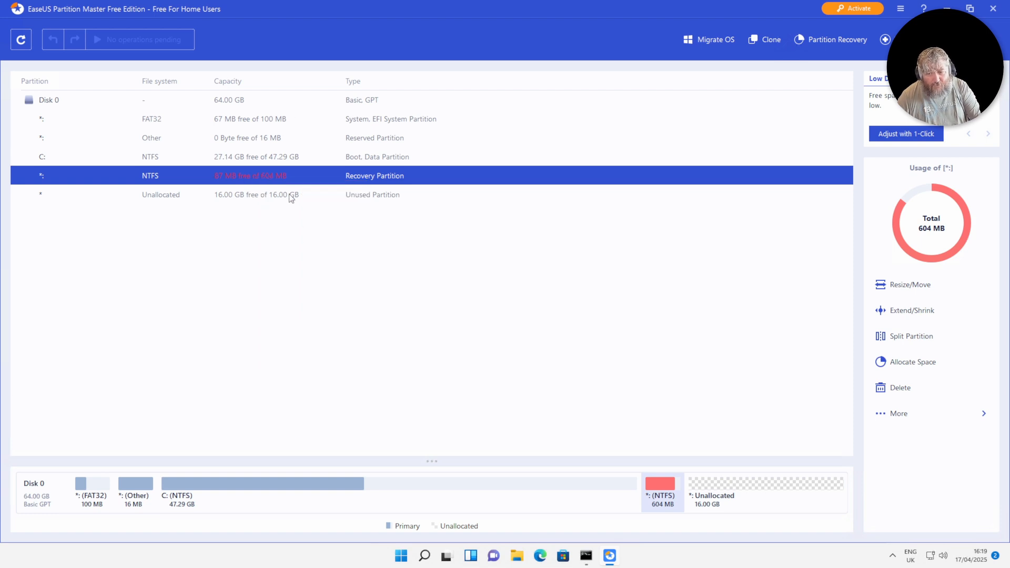
pyautogui.moveTo(322, 261); pyautogui.dragTo(685, 261)
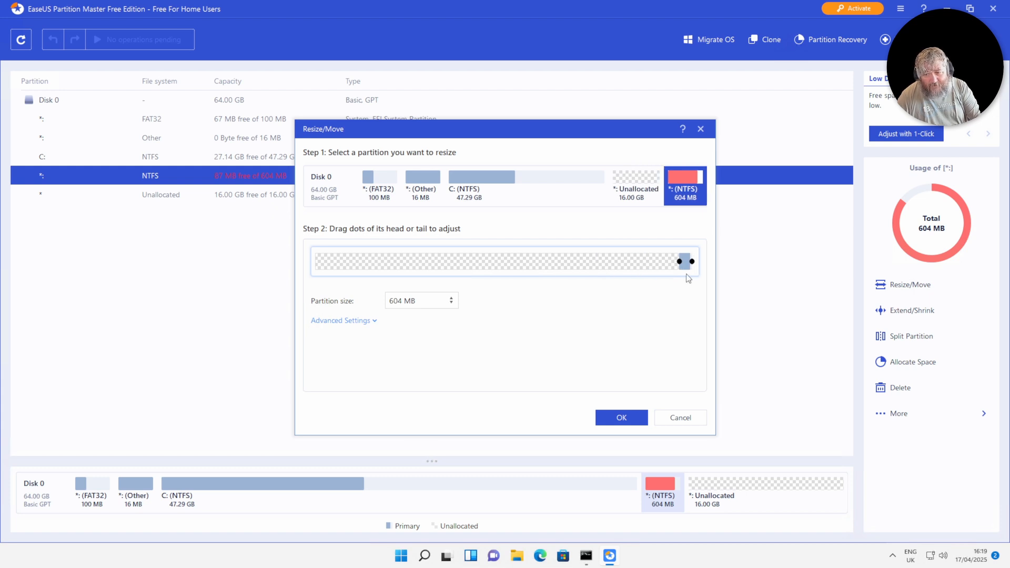
pyautogui.click(680, 421)
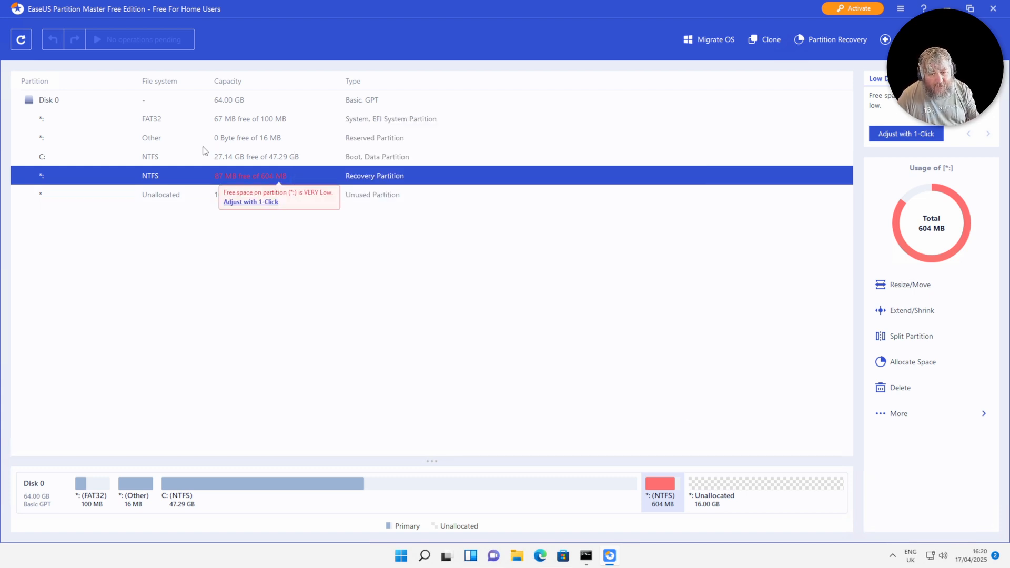
# - Resize the C: partition to 63.3 GB so it takes in all the unallocated space on Disk 0
pyautogui.click(208, 162)
pyautogui.rightClick(208, 162)
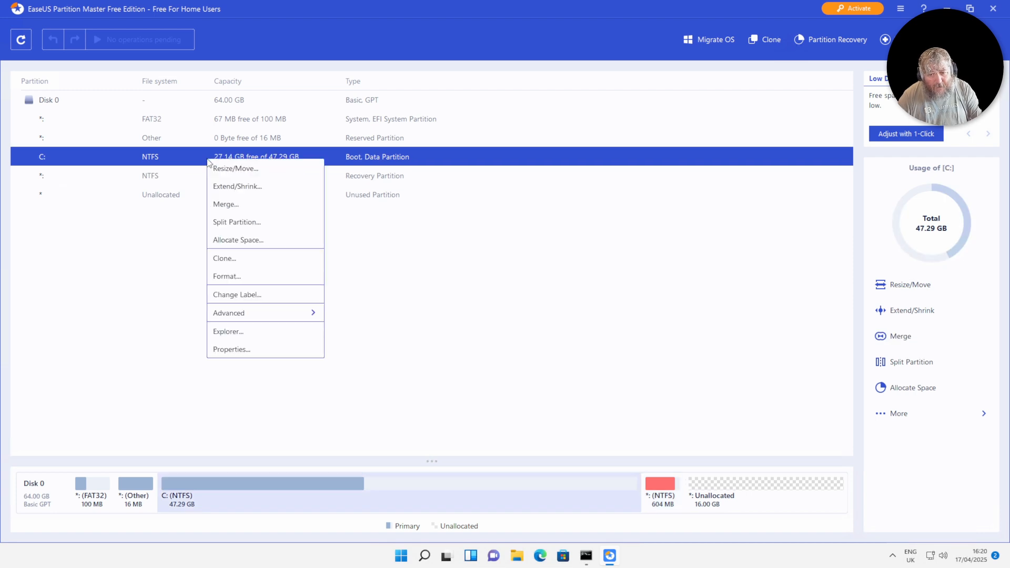
pyautogui.click(244, 168)
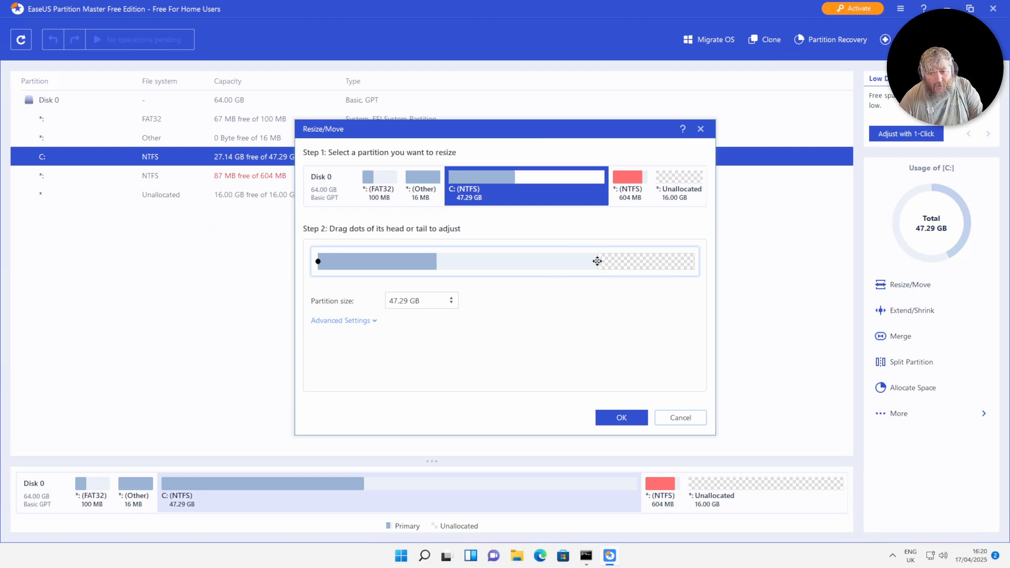
pyautogui.moveTo(598, 261); pyautogui.dragTo(482, 263)
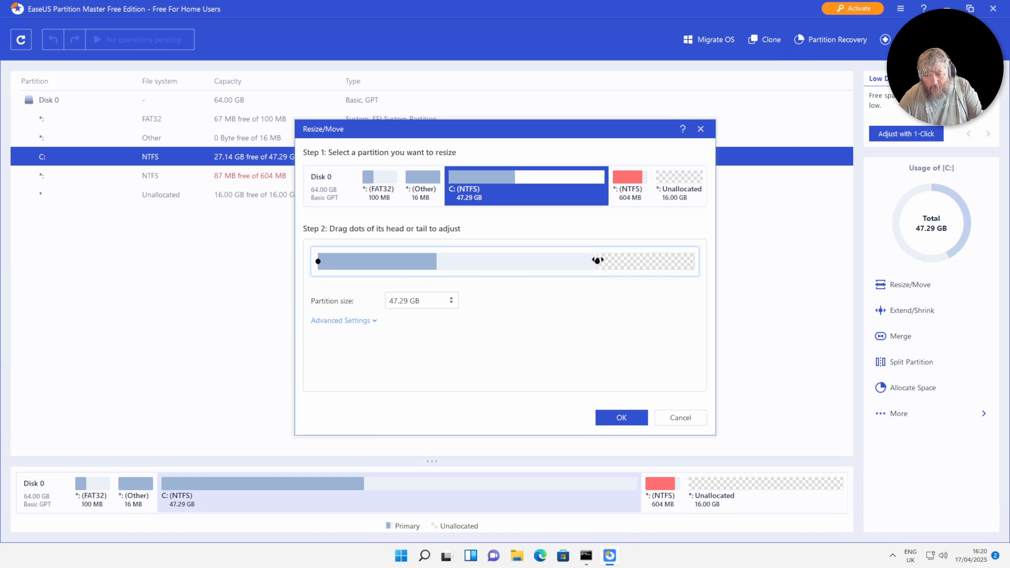
pyautogui.moveTo(597, 260); pyautogui.dragTo(706, 263)
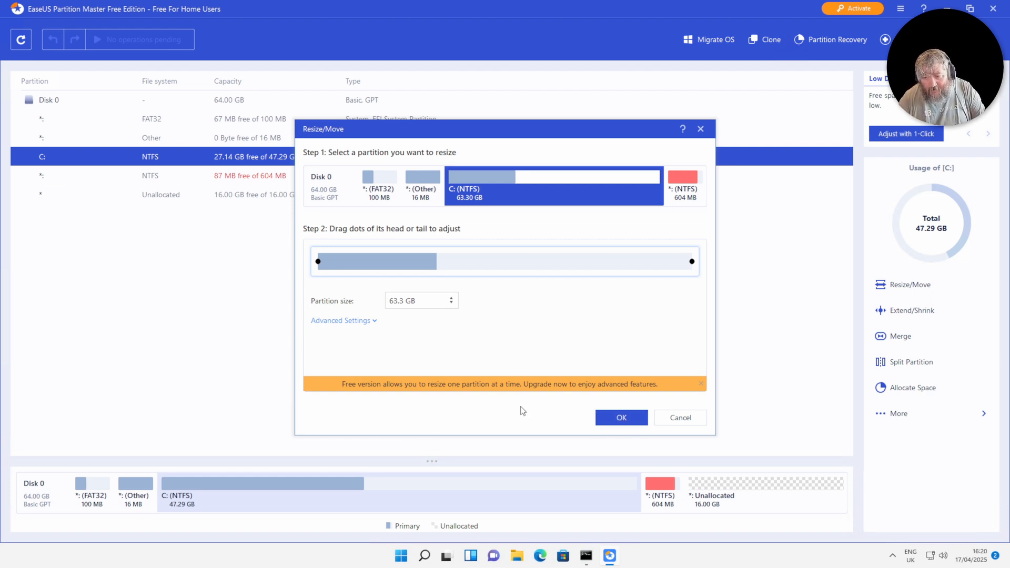
pyautogui.click(622, 420)
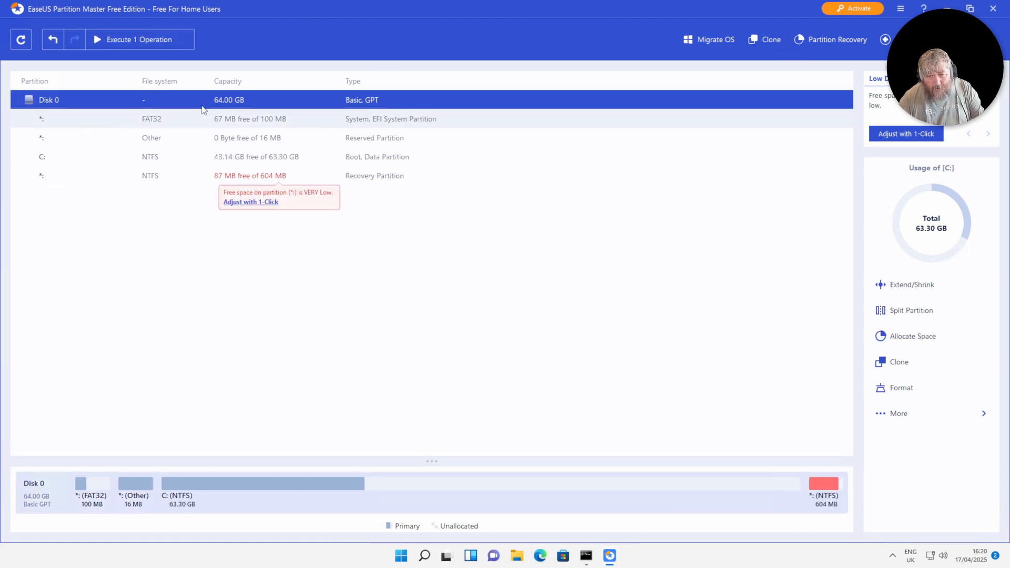
# - Try to apply the pending smart resize of C: on Disk 0, dismiss the upgrade offer and undo the resize
pyautogui.click(164, 47)
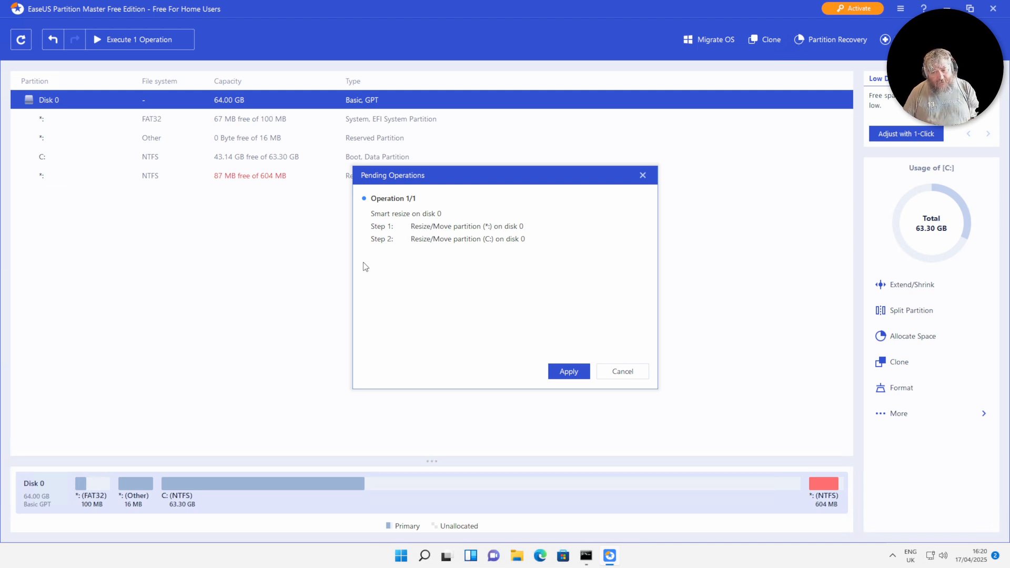
pyautogui.click(565, 372)
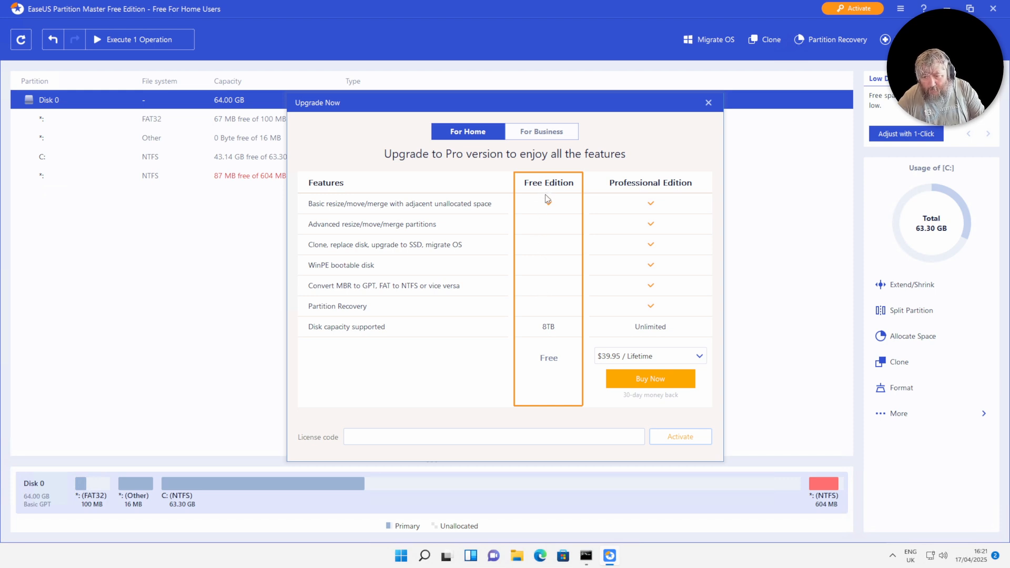
pyautogui.click(539, 132)
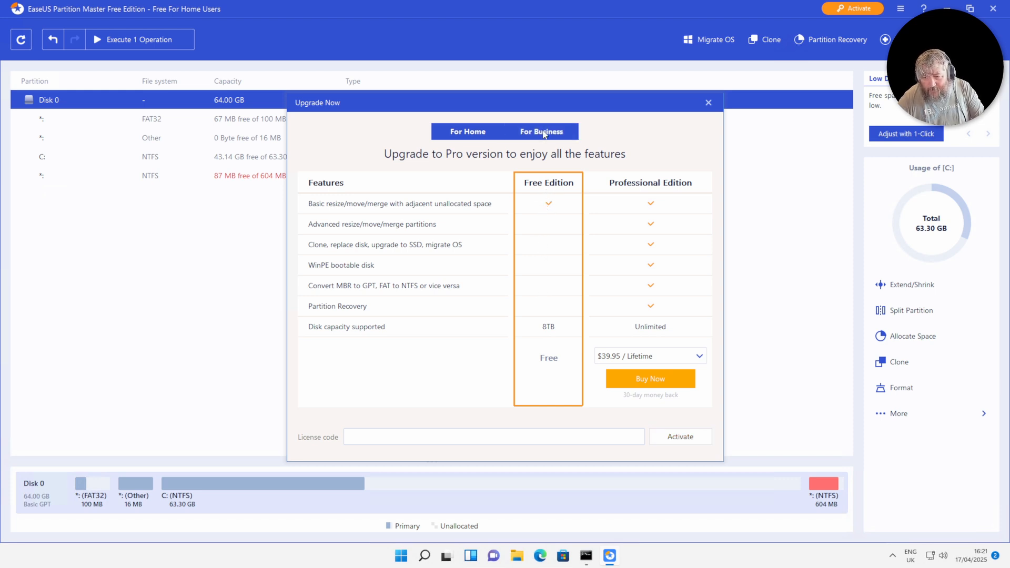
pyautogui.click(466, 136)
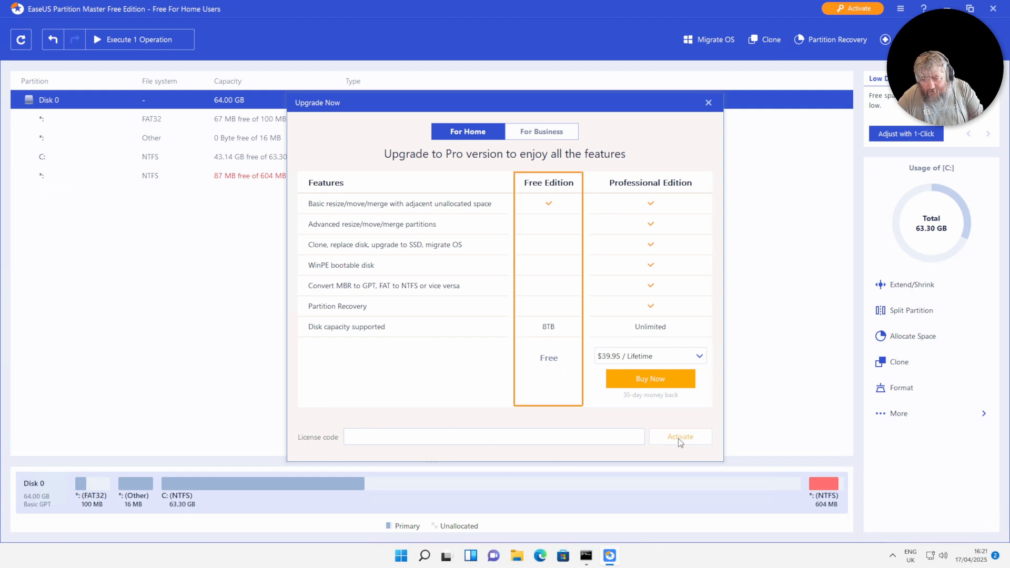
pyautogui.click(480, 436)
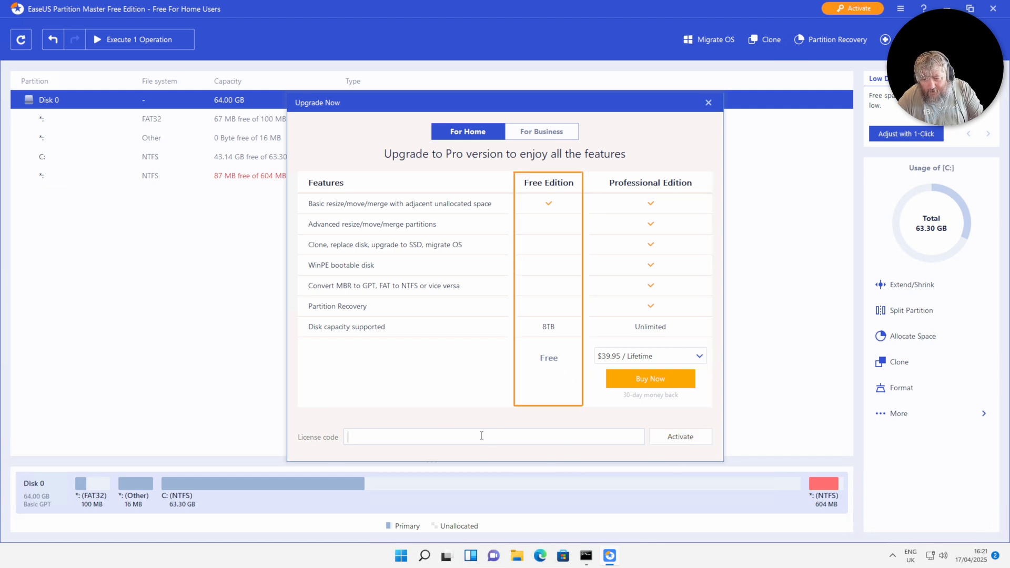
pyautogui.click(709, 102)
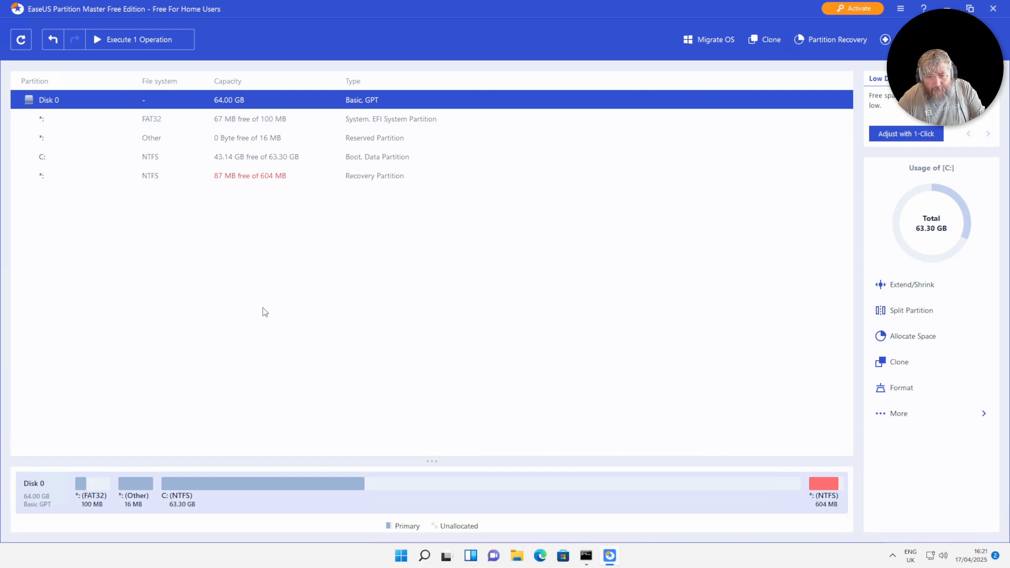
pyautogui.click(54, 40)
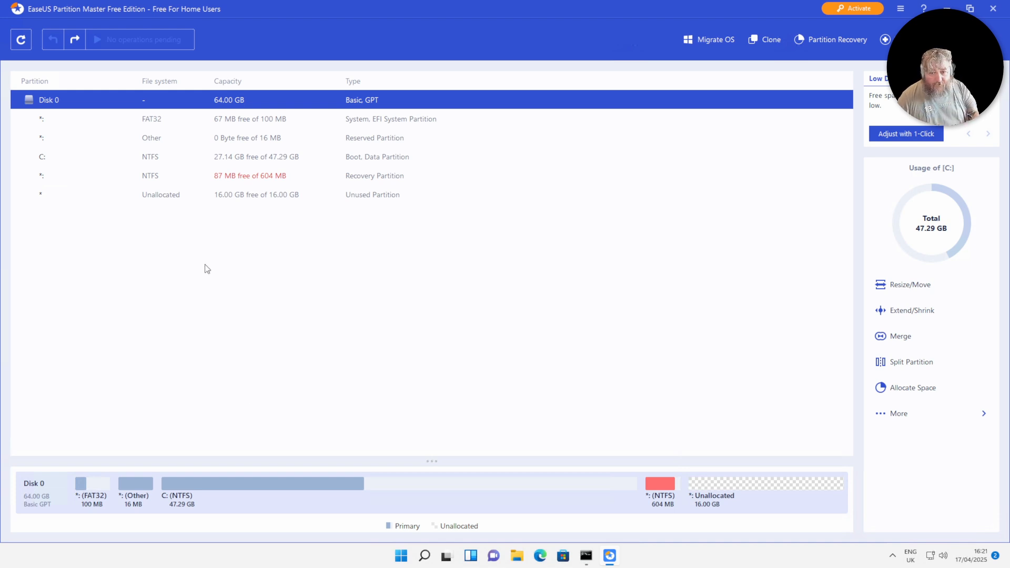
# - Move the recovery partition to the far end of Disk 0, past the unallocated space, keeping its size at 604 MB
pyautogui.click(171, 180)
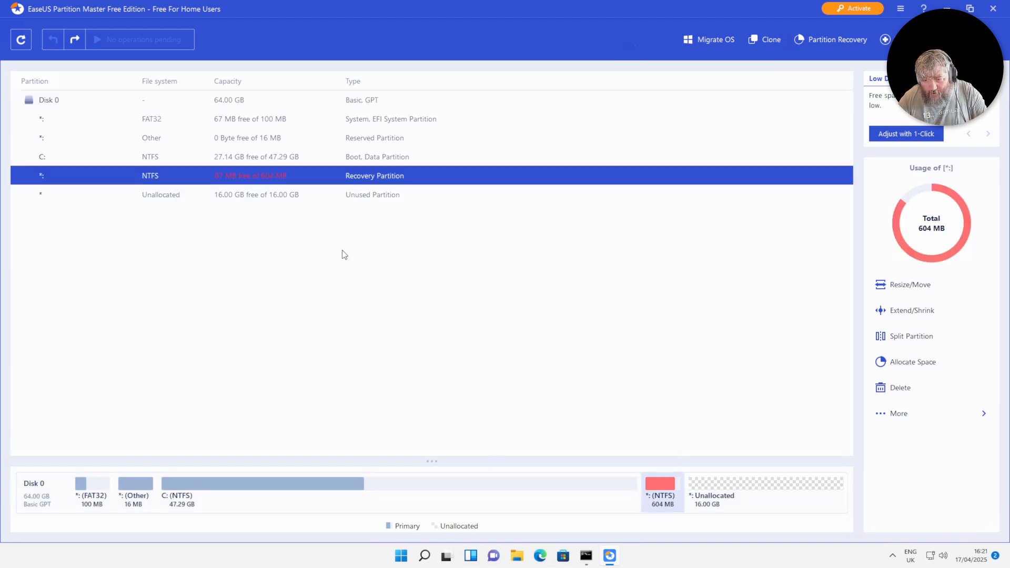
pyautogui.rightClick(305, 177)
pyautogui.click(327, 186)
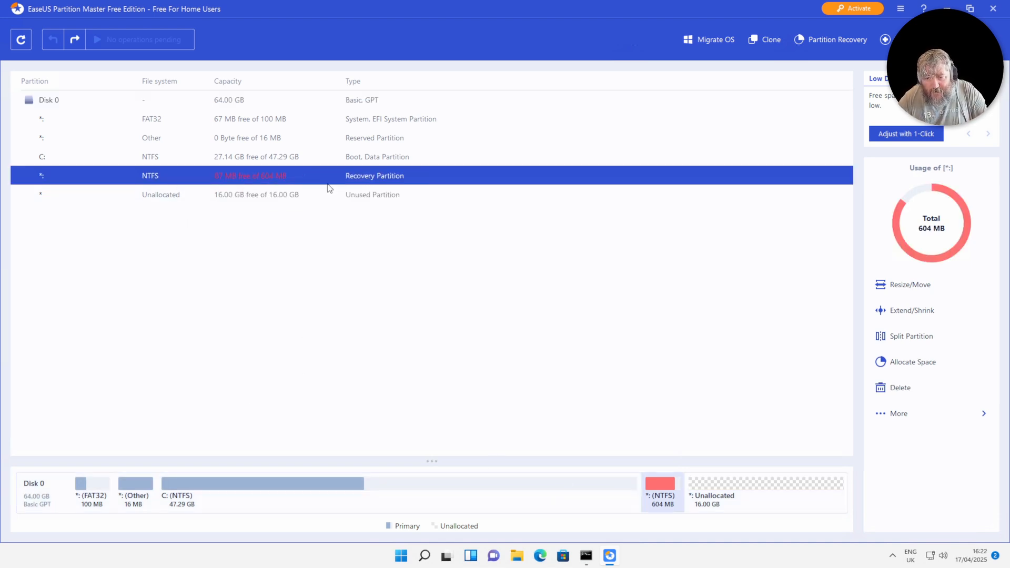
pyautogui.moveTo(322, 261); pyautogui.dragTo(686, 262)
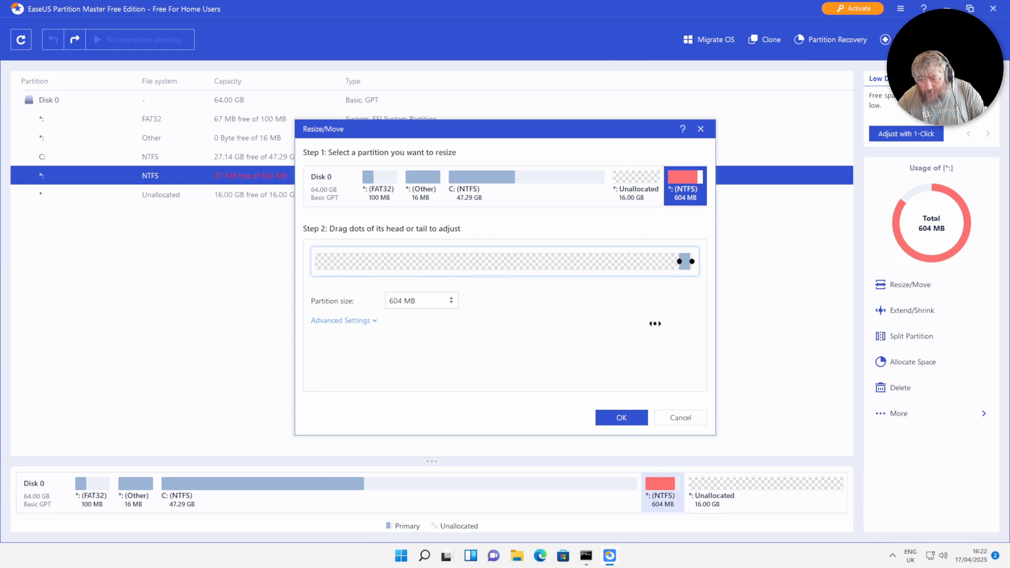
pyautogui.click(611, 417)
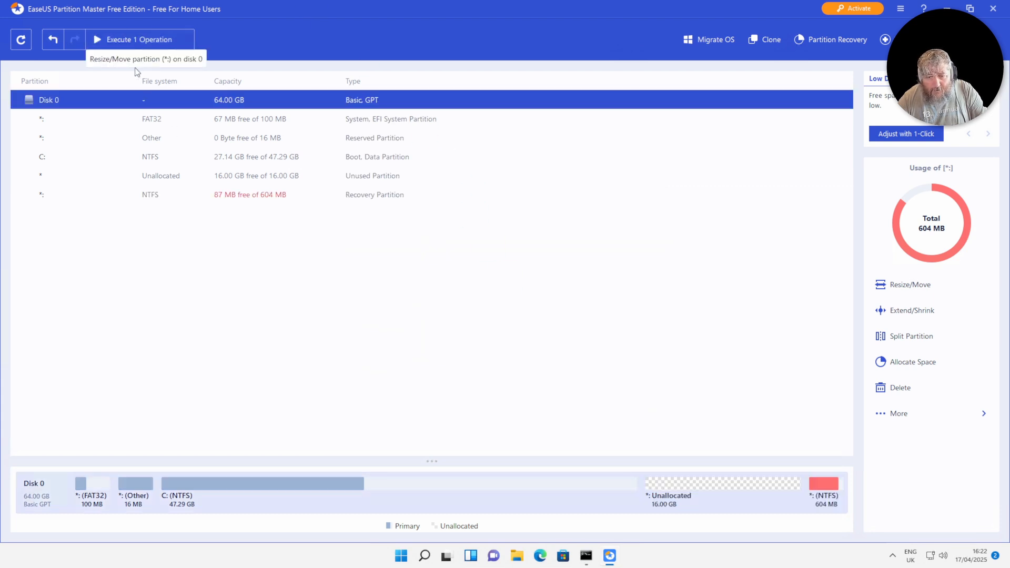
# - Apply the pending move of the recovery partition, finish the operation and dismiss the rating request
pyautogui.click(136, 39)
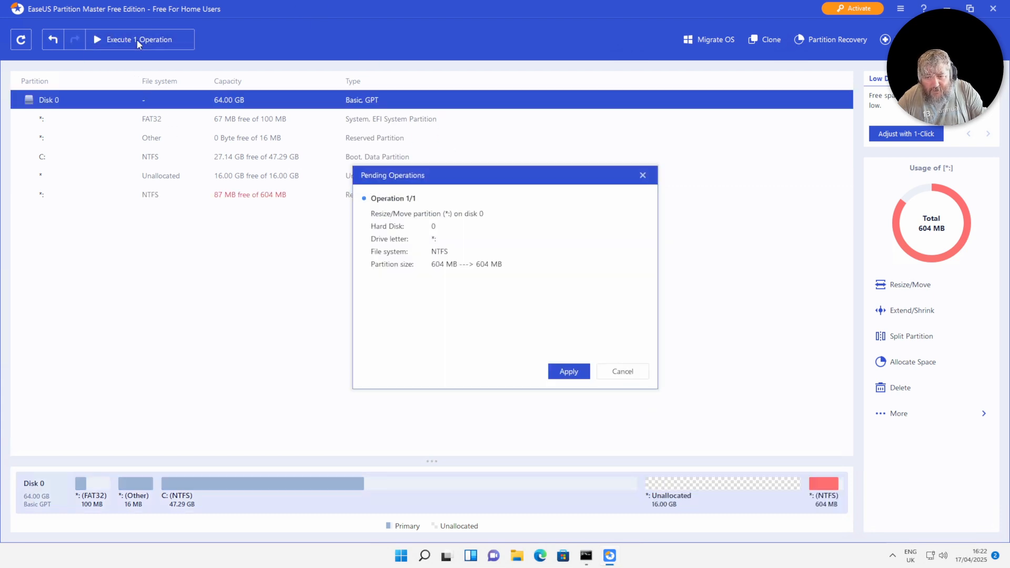
pyautogui.click(582, 372)
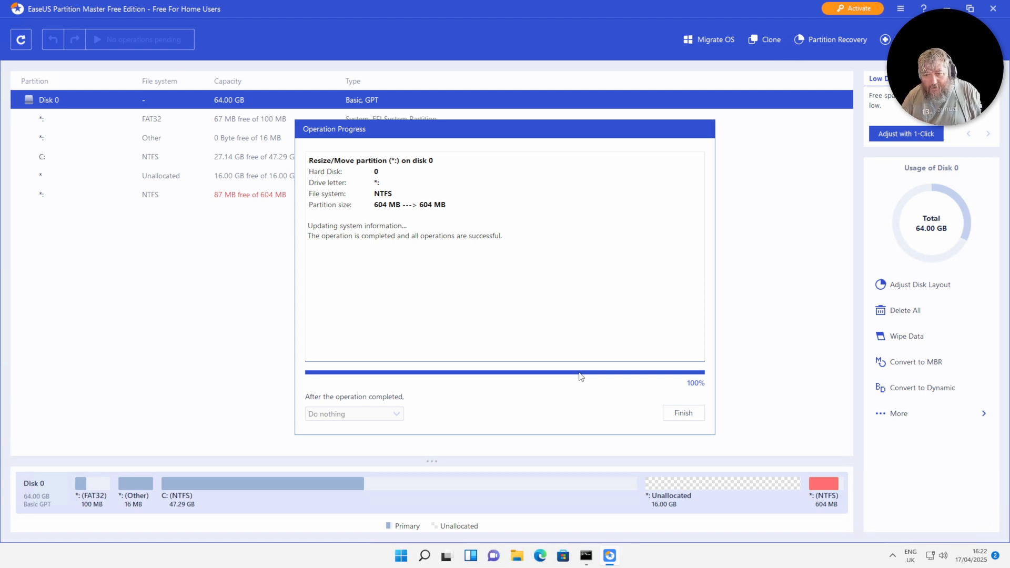
pyautogui.click(683, 415)
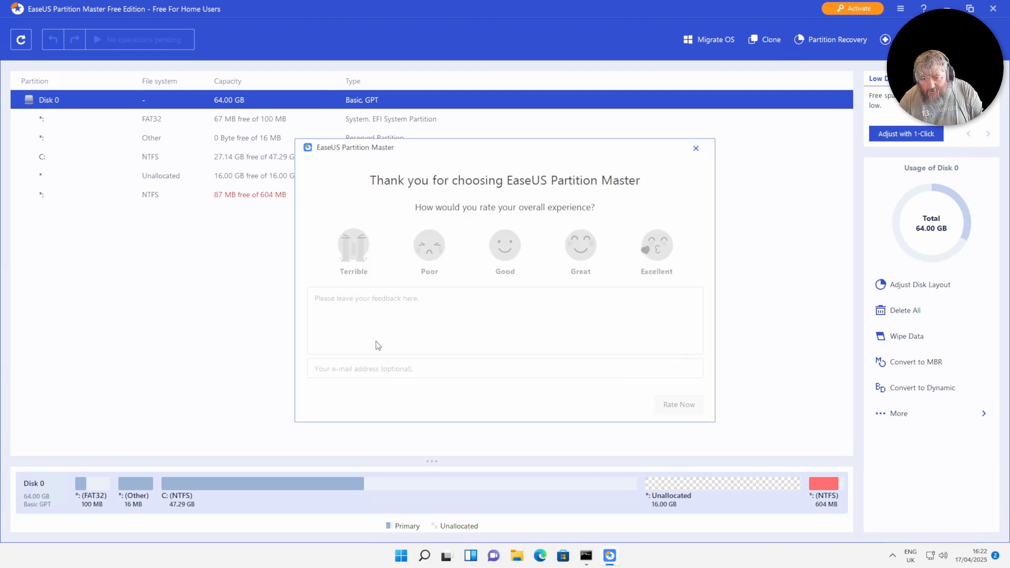
pyautogui.click(696, 149)
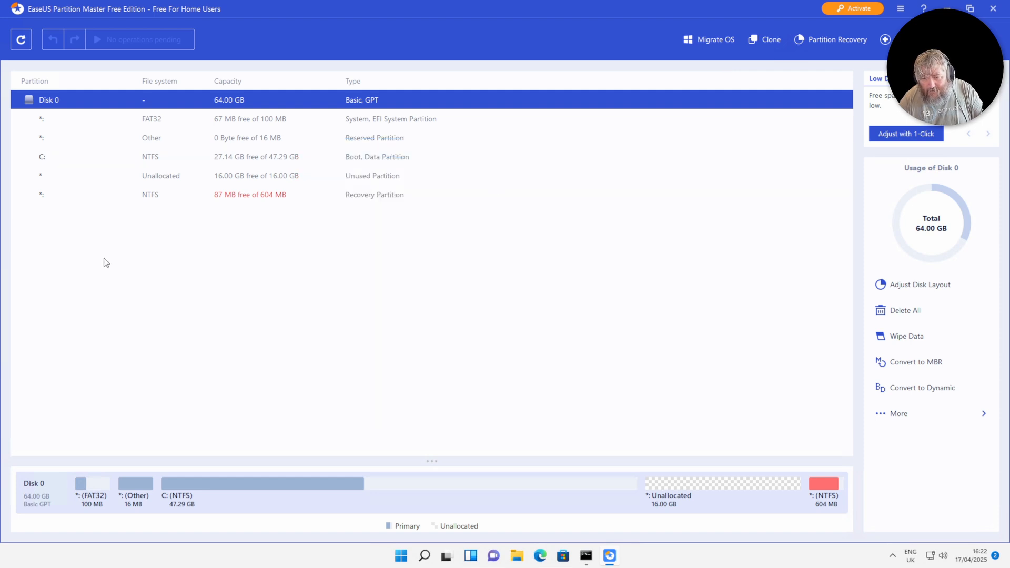
# - Resize the C: partition to 63.3 GB so it fills the adjacent unallocated space
pyautogui.rightClick(143, 158)
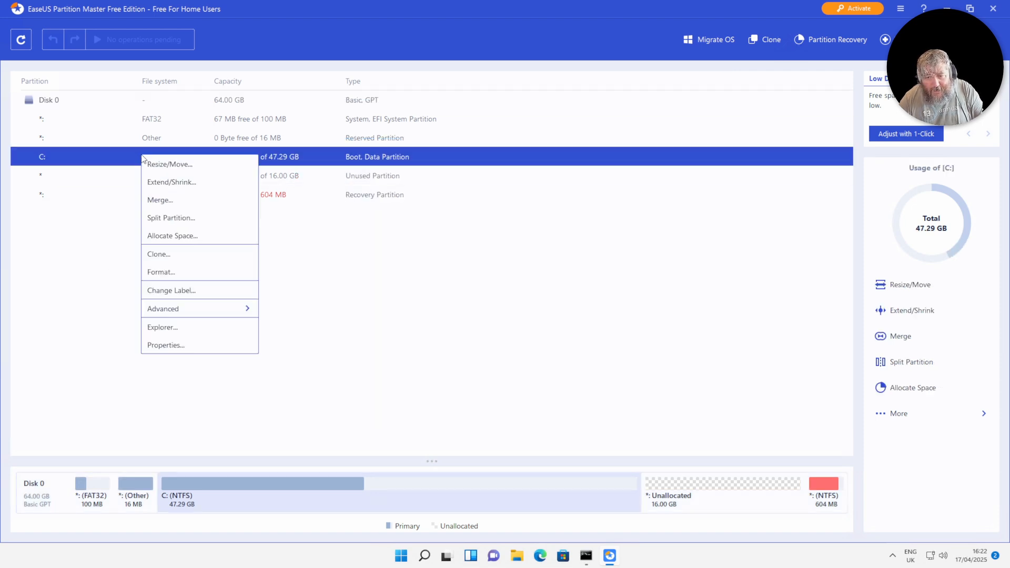
pyautogui.click(159, 164)
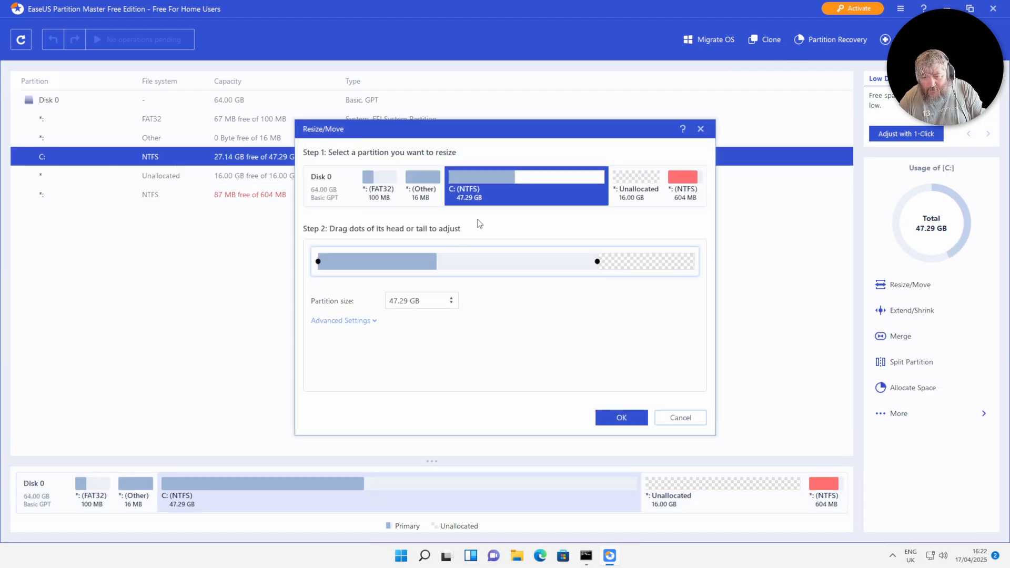
pyautogui.moveTo(595, 259); pyautogui.dragTo(523, 261)
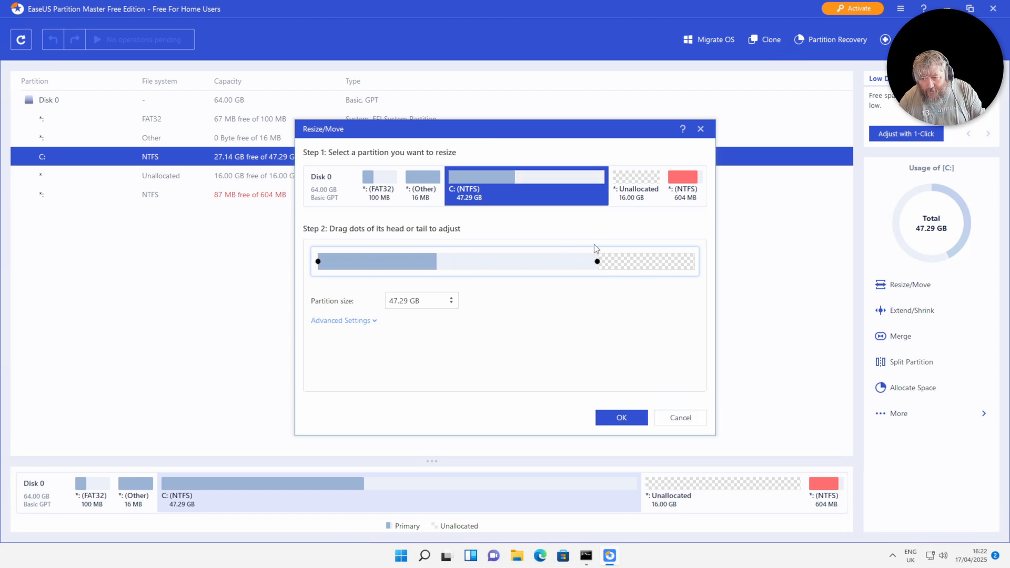
pyautogui.moveTo(598, 261); pyautogui.dragTo(705, 266)
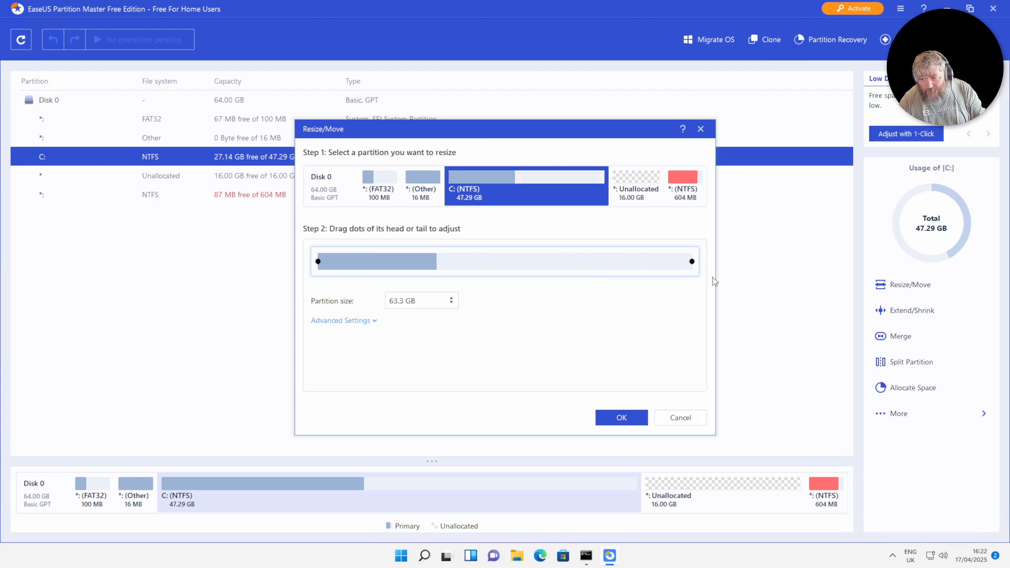
pyautogui.click(638, 421)
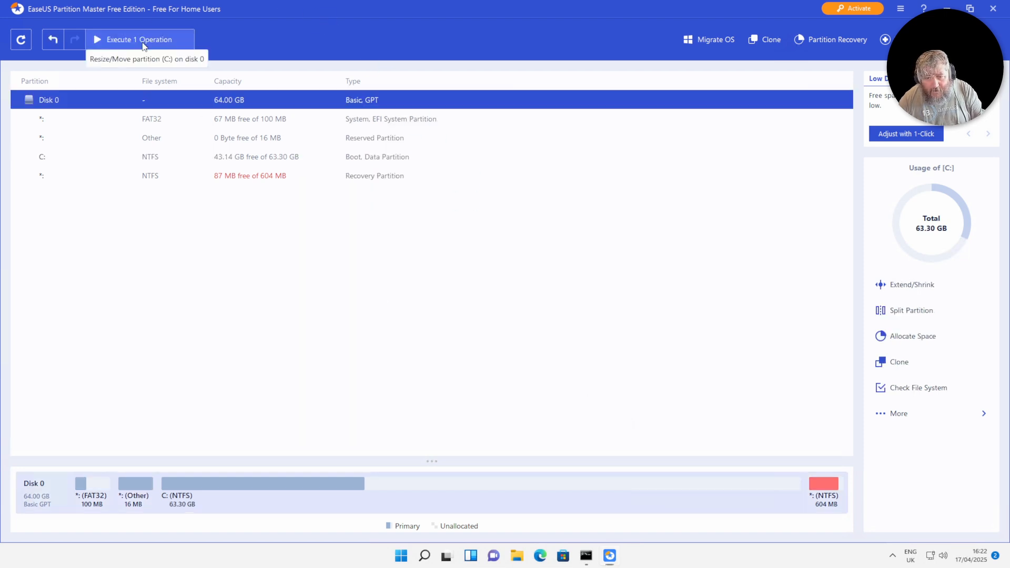
# - Apply the pending C: resize, finish the operation and close the partition program, declining its upgrade offer
pyautogui.click(136, 42)
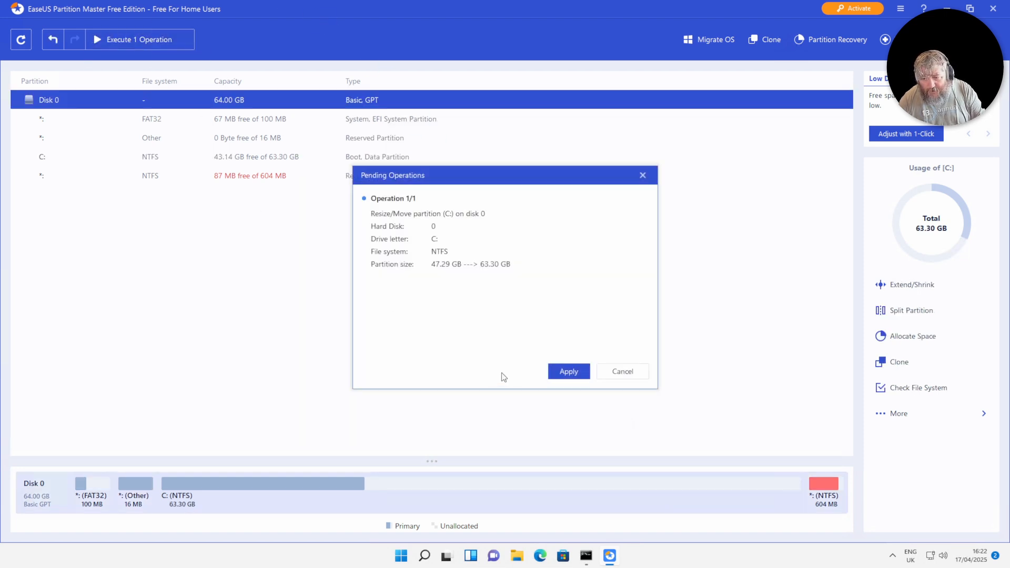
pyautogui.click(564, 373)
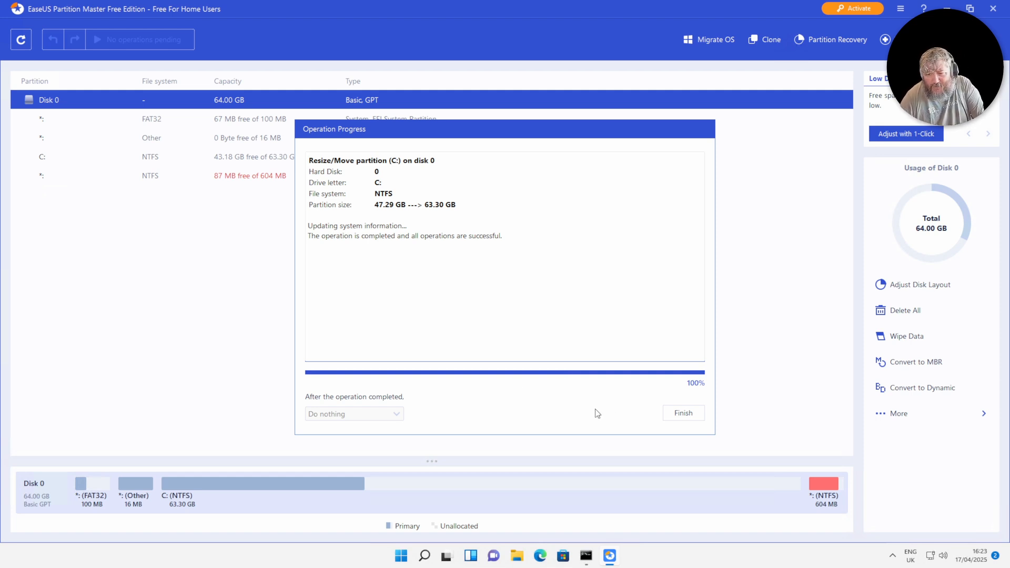
pyautogui.click(684, 413)
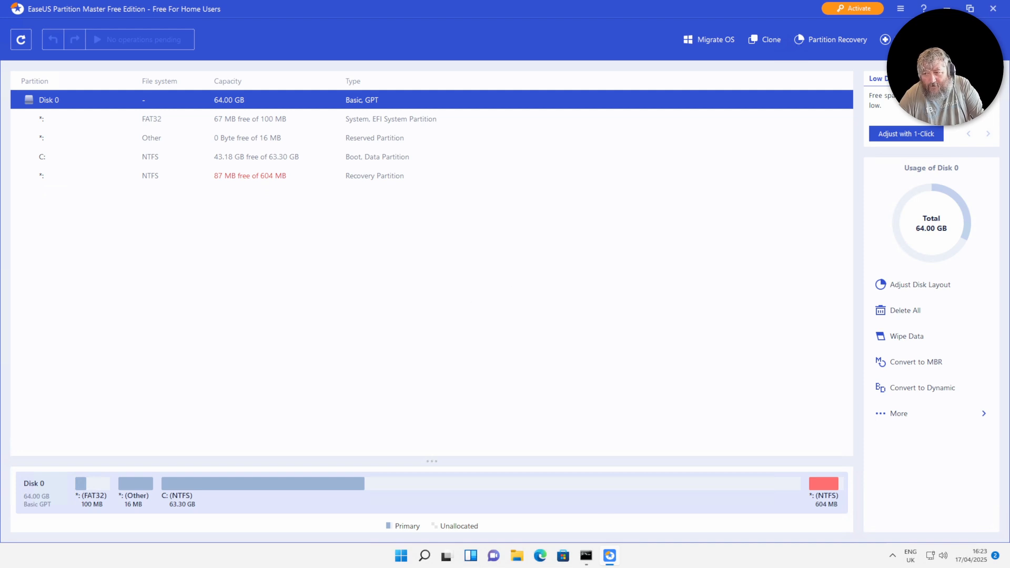
pyautogui.click(993, 8)
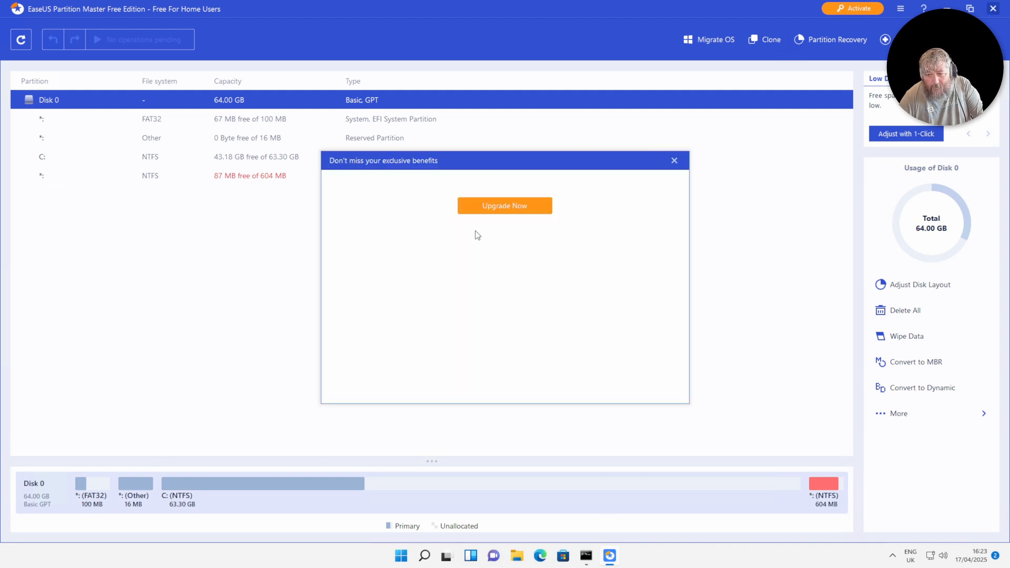
pyautogui.click(674, 161)
# - Open Disk Management maximised and examine the C: and recovery partitions on Disk 0
pyautogui.rightClick(416, 559)
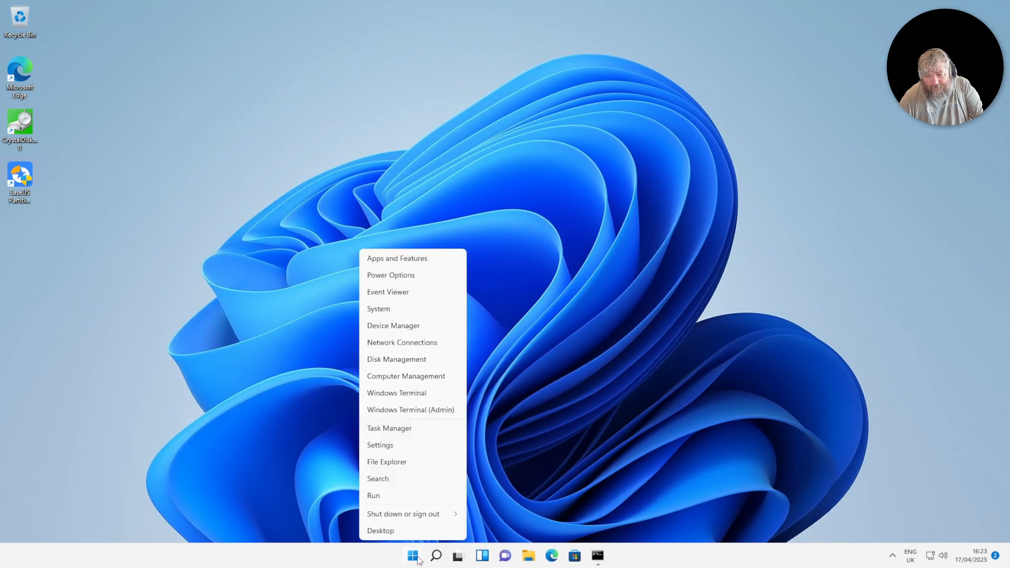
pyautogui.click(405, 361)
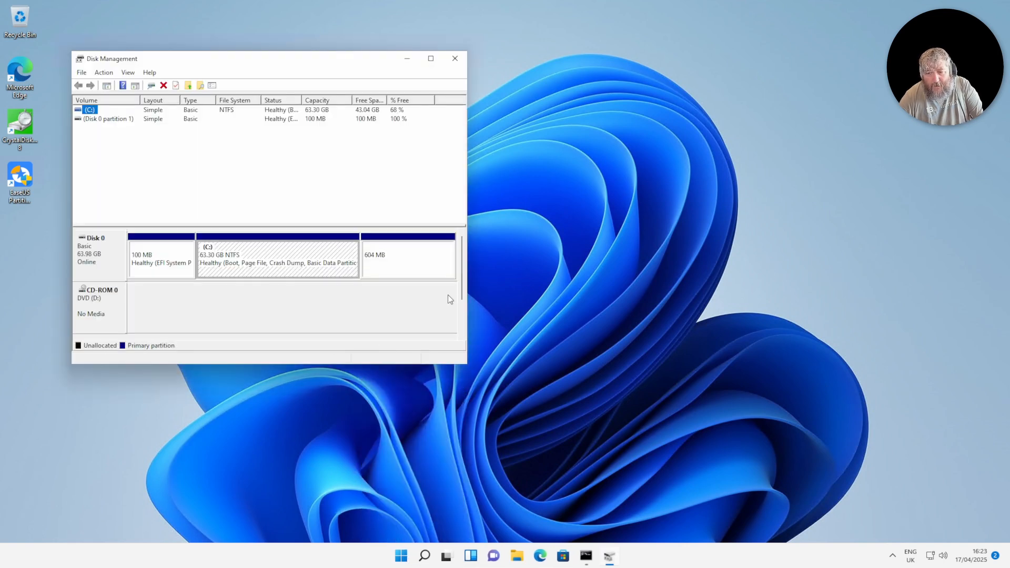
pyautogui.click(430, 60)
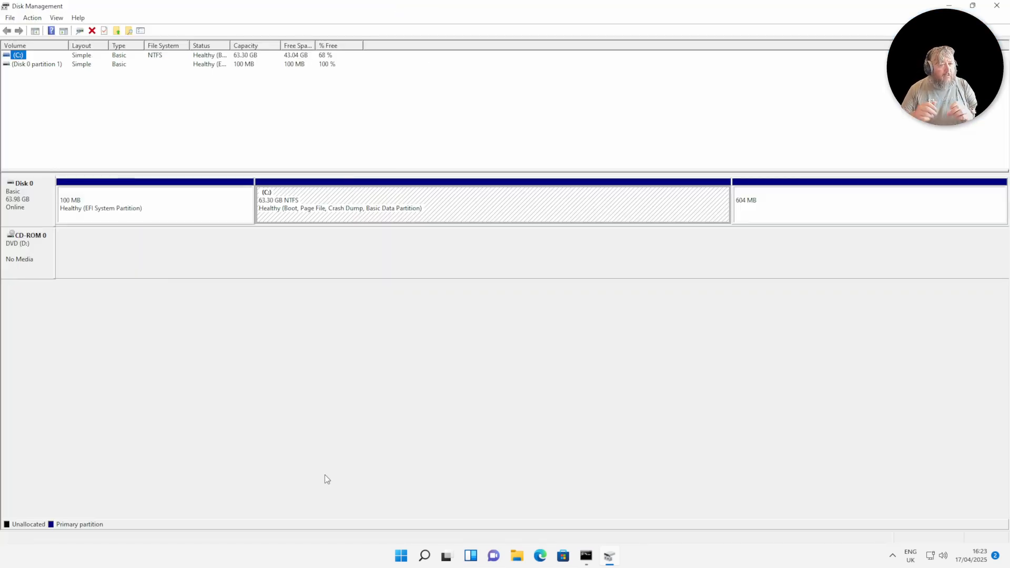
pyautogui.click(779, 207)
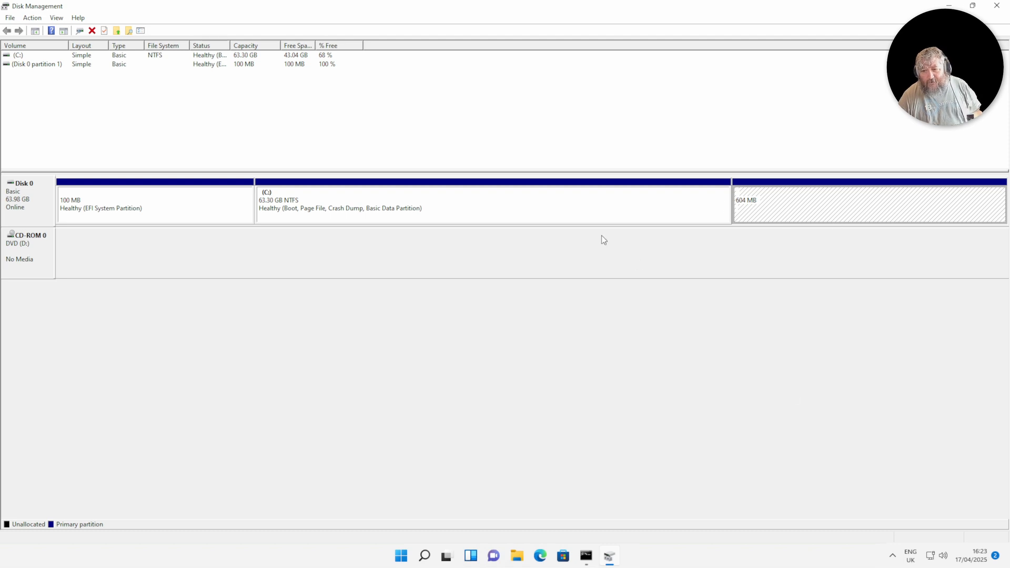
pyautogui.click(618, 222)
pyautogui.click(819, 219)
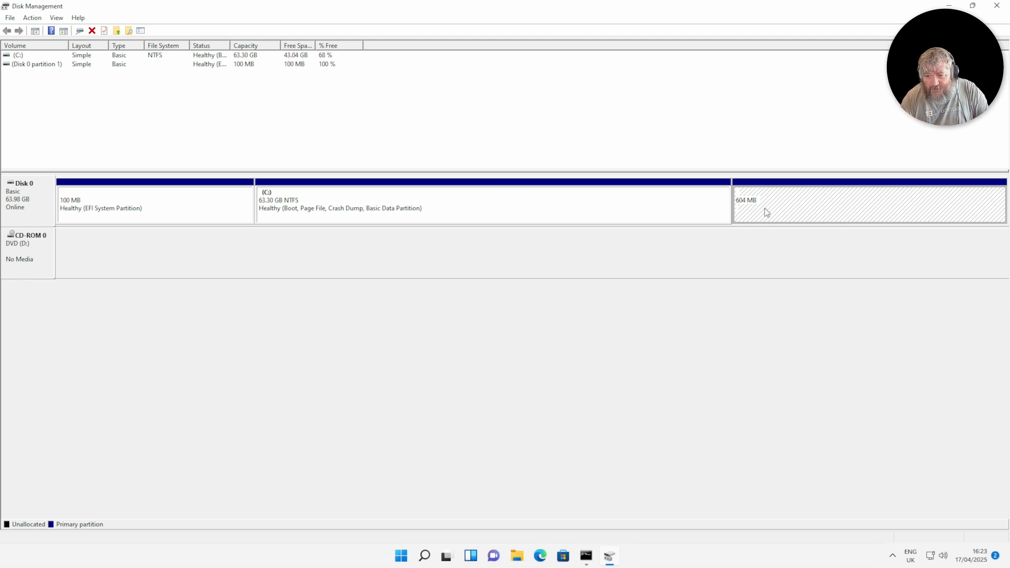
pyautogui.click(363, 212)
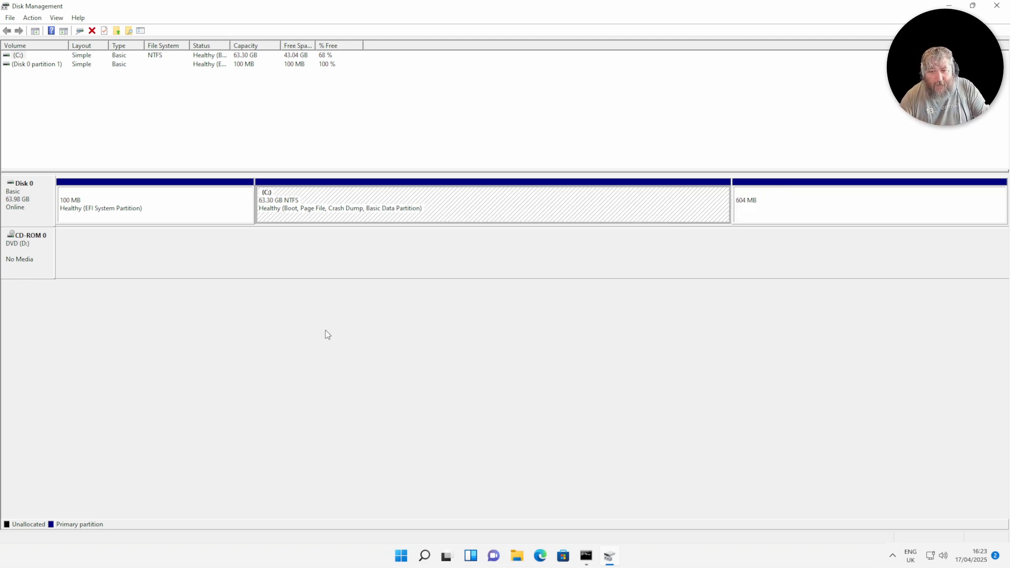